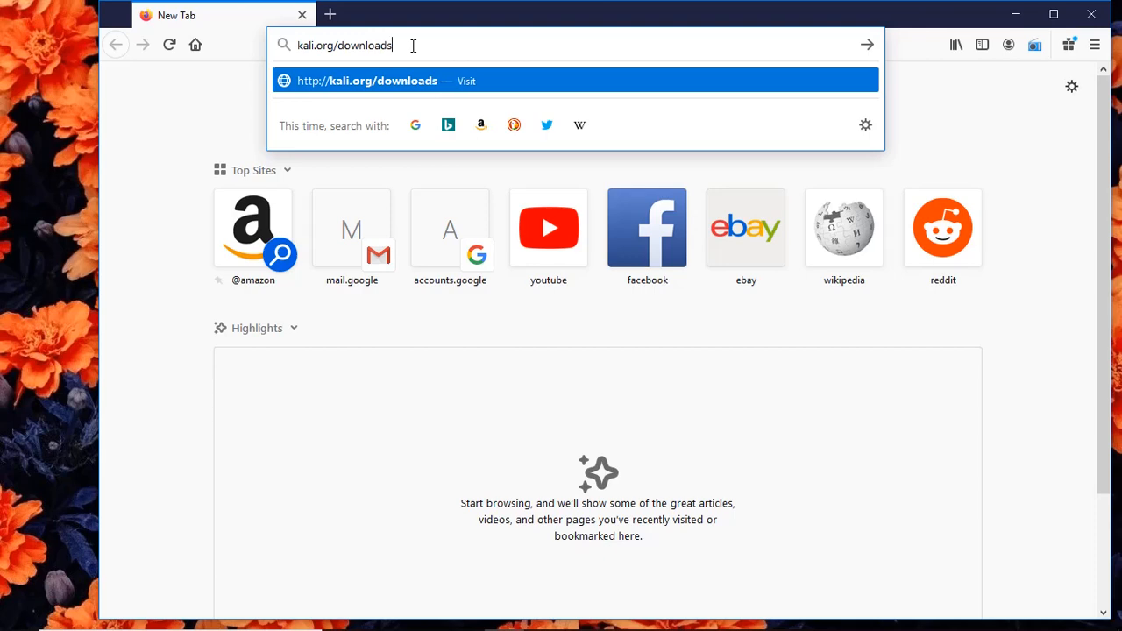
Go to kali.org/downloads in the new Firefox tab.
key("Return")
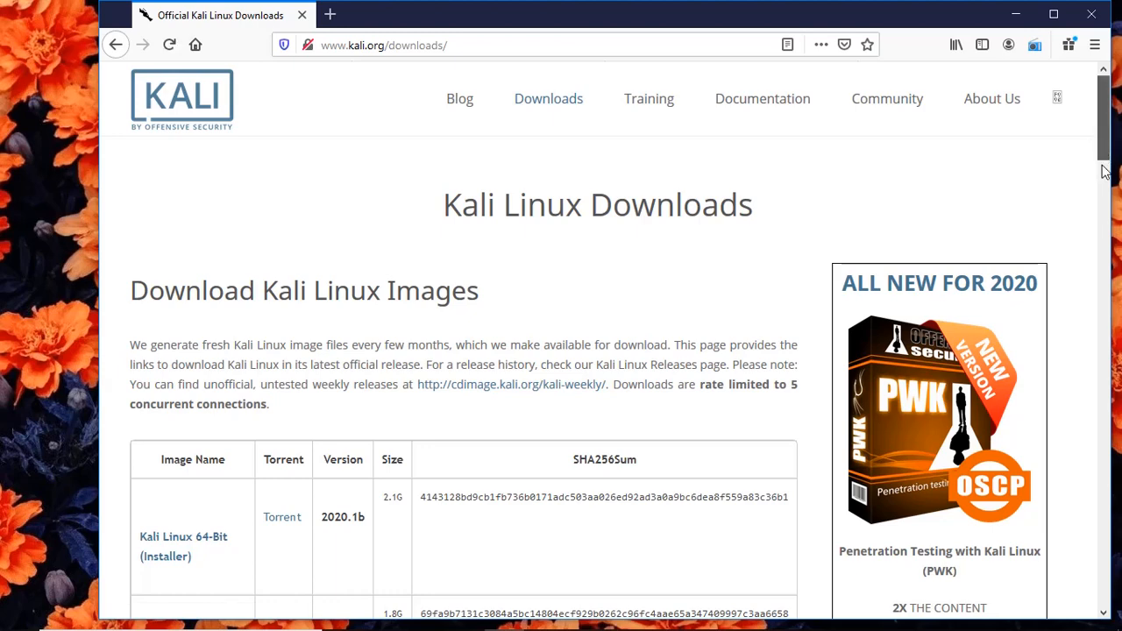
Scroll through the 2020.1b image table on the Kali downloads page and back to its header.
scroll(1105, 215, "down", 5)
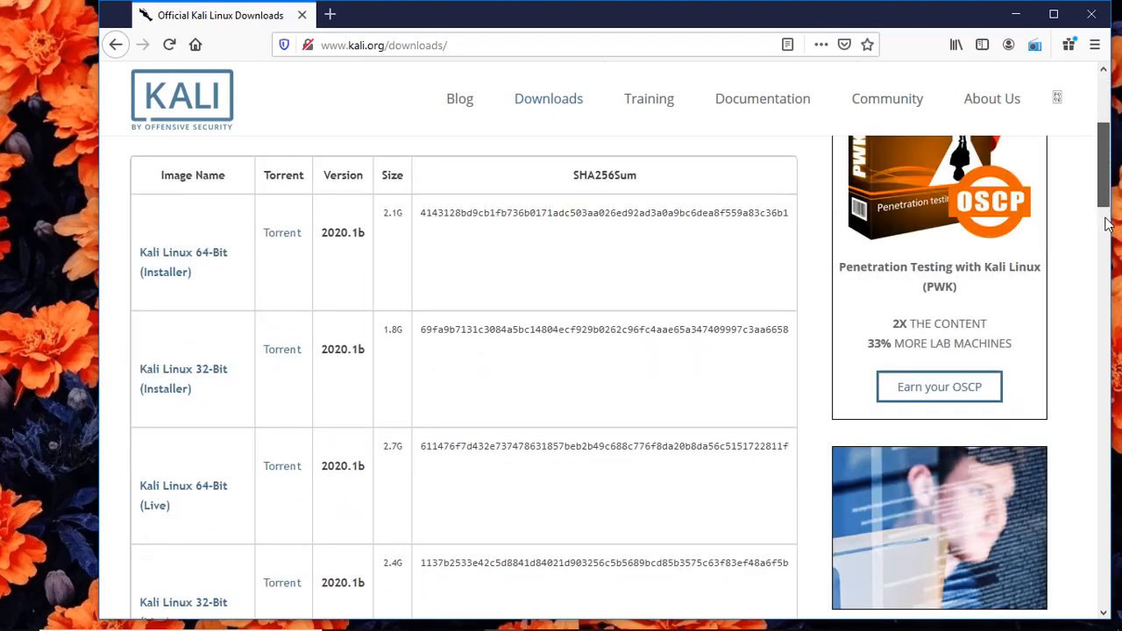
scroll(1105, 225, "down", 1)
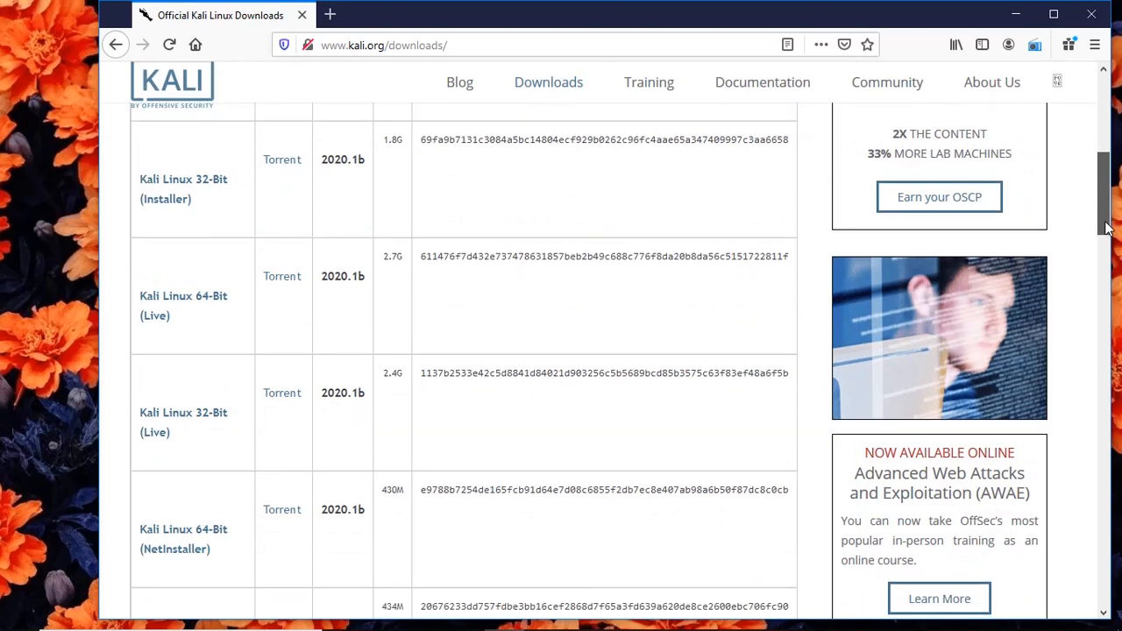
left_click_drag(1105, 222, 1098, 274)
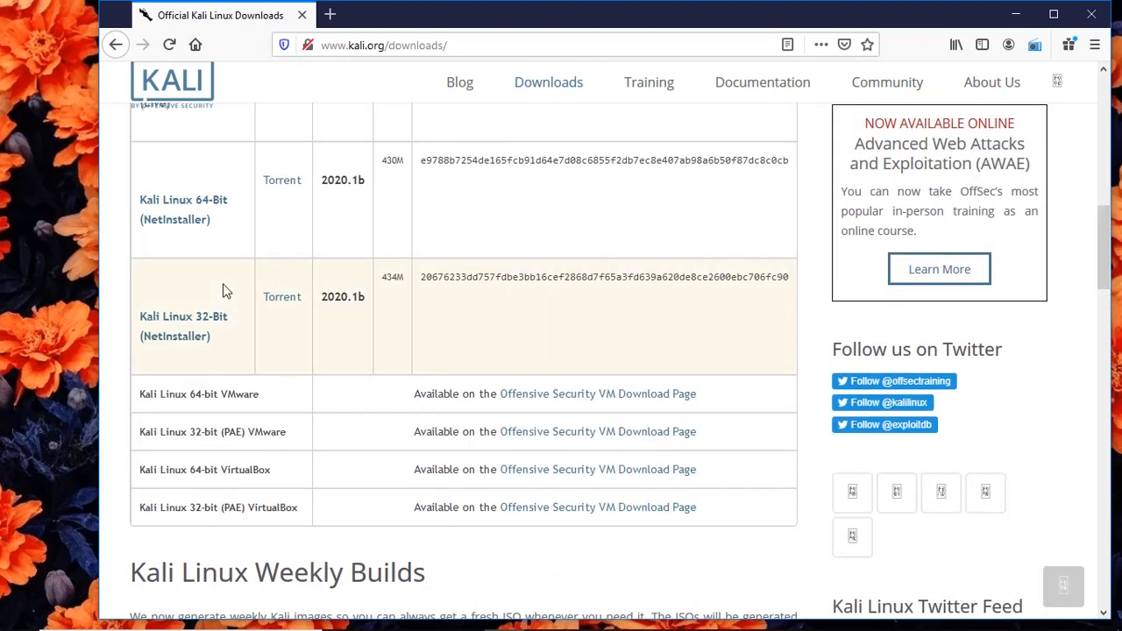
scroll(225, 291, "up", 2)
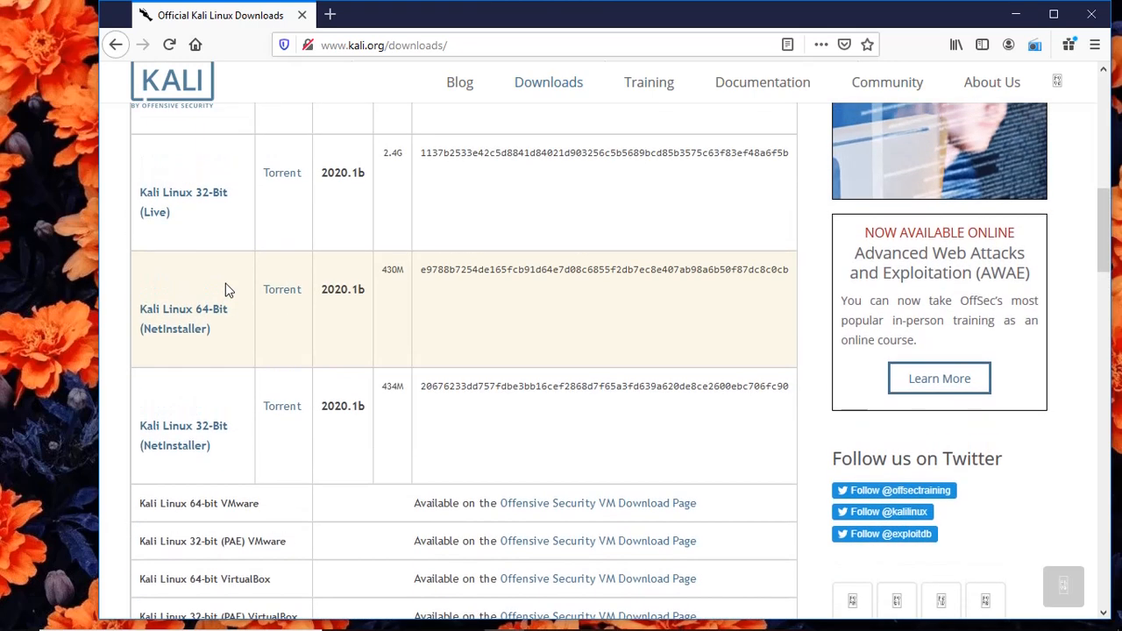
scroll(225, 290, "up", 4)
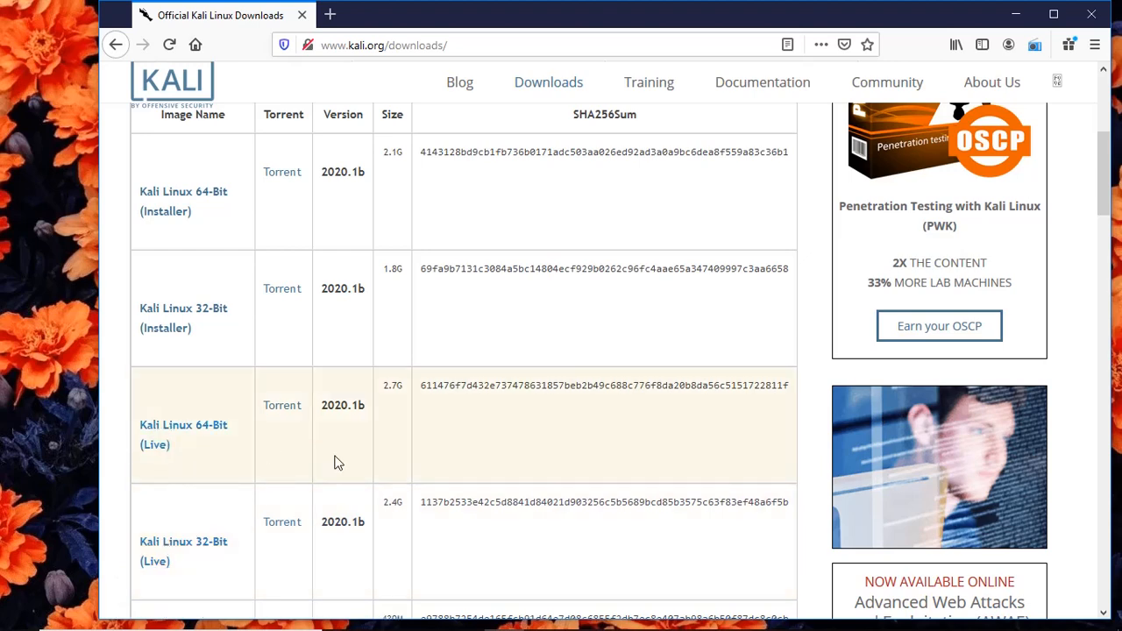
scroll(339, 462, "down", 1)
scroll(339, 462, "down", 3)
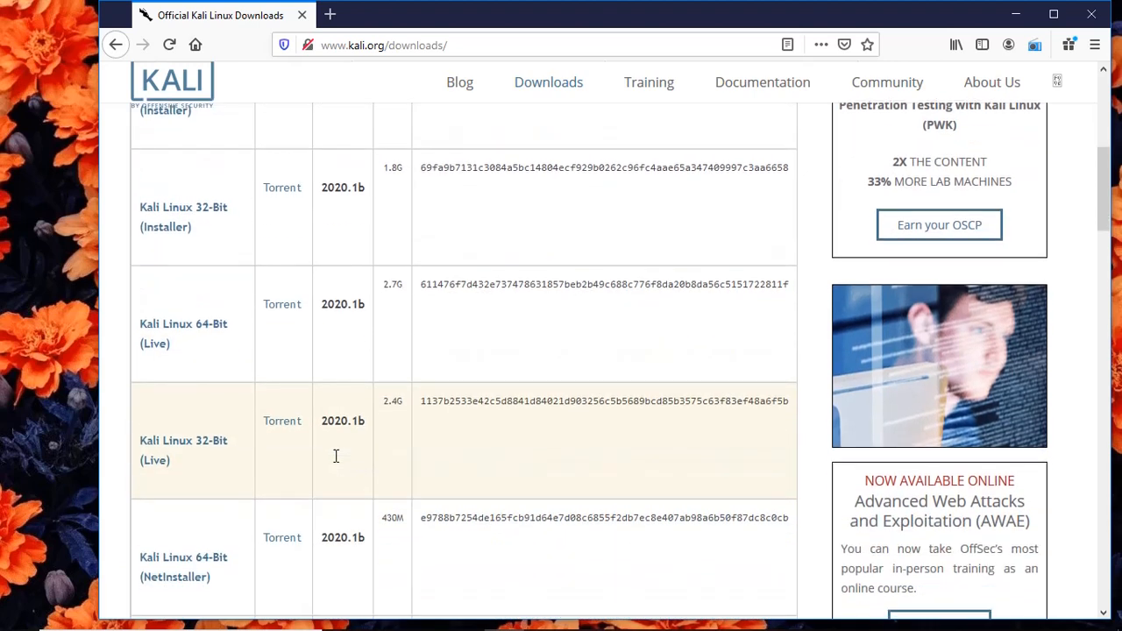
scroll(339, 463, "down", 2)
scroll(338, 462, "down", 1)
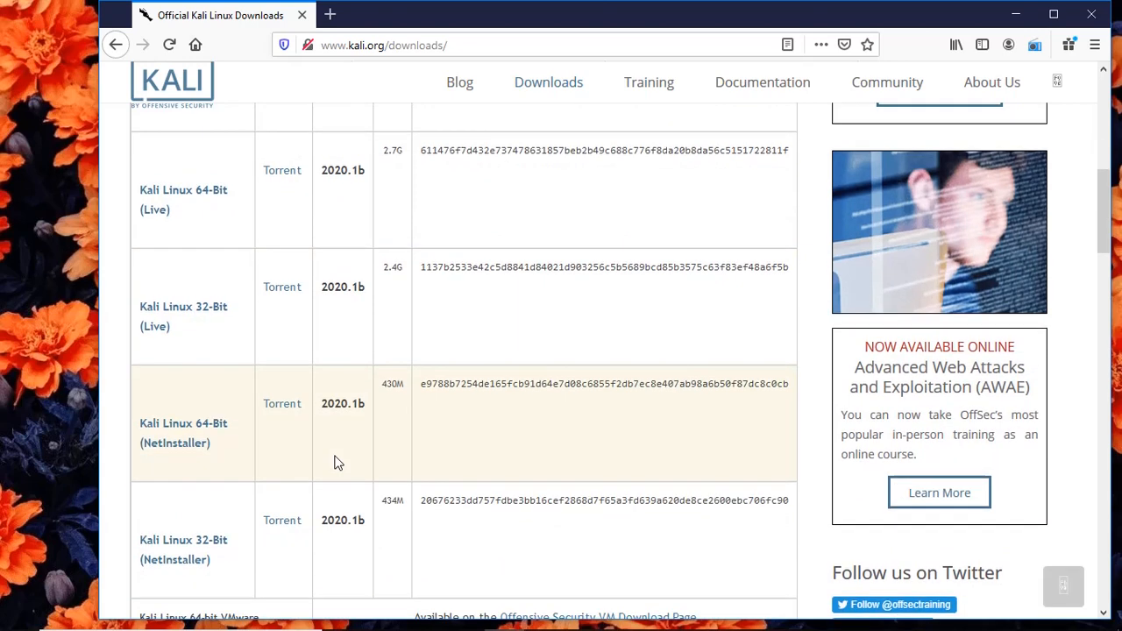
scroll(334, 462, "down", 2)
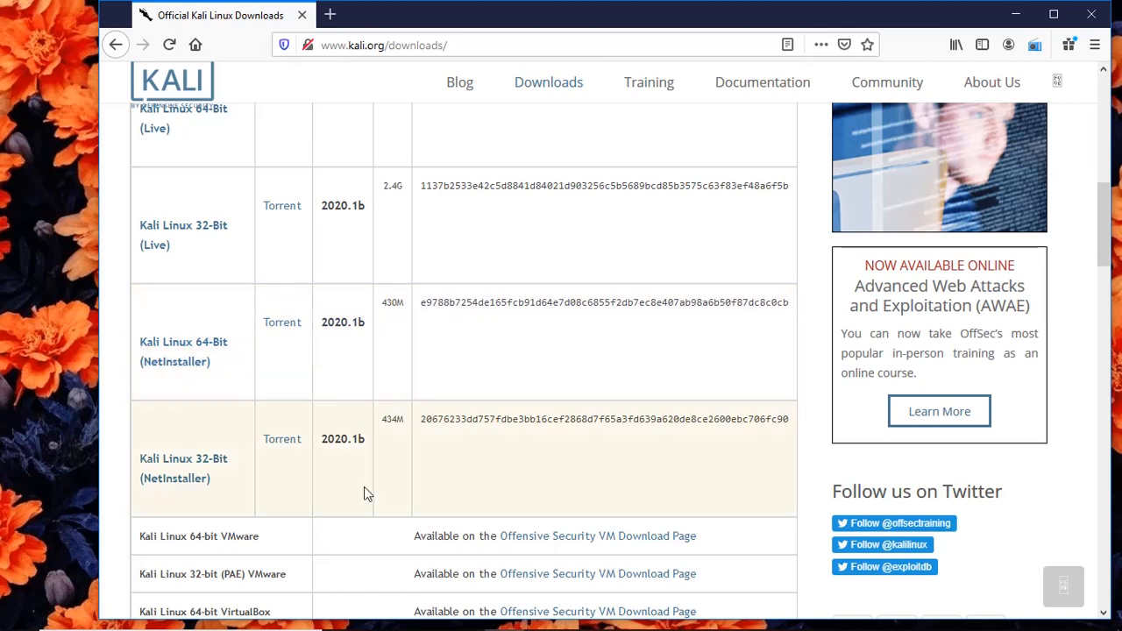
scroll(364, 486, "down", 2)
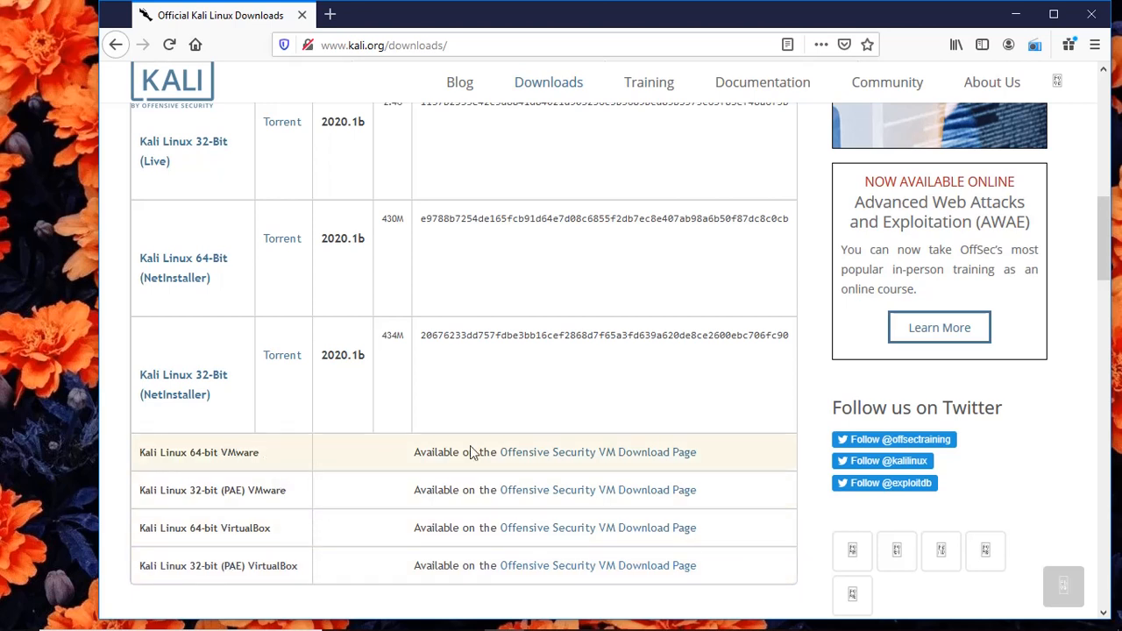
scroll(481, 447, "up", 2)
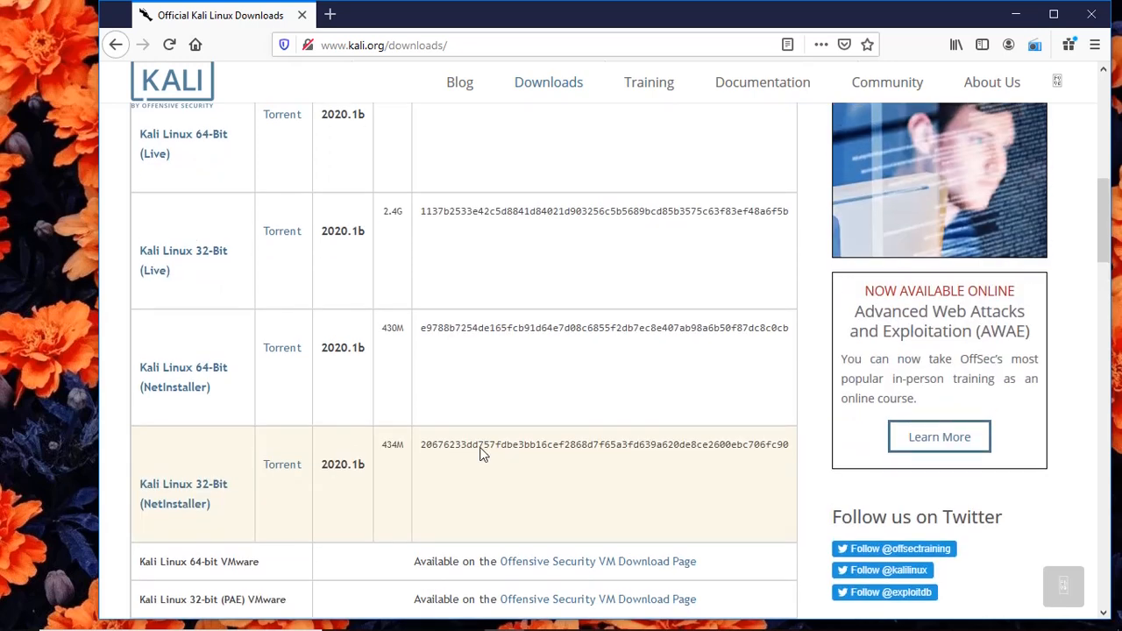
scroll(480, 447, "up", 3)
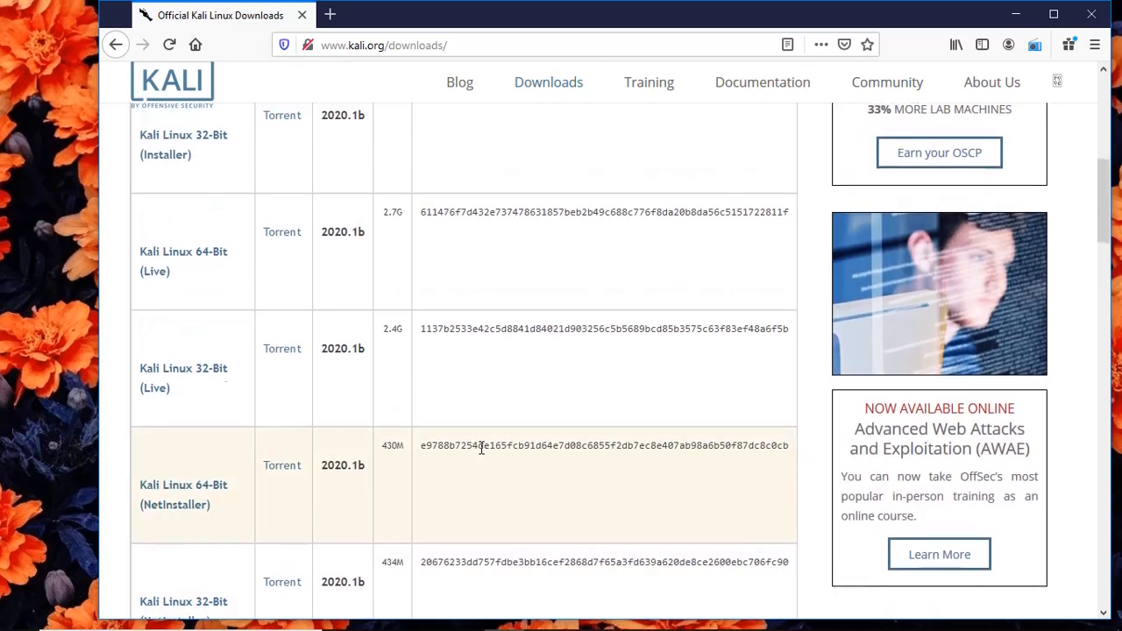
scroll(481, 448, "up", 1)
scroll(480, 454, "up", 3)
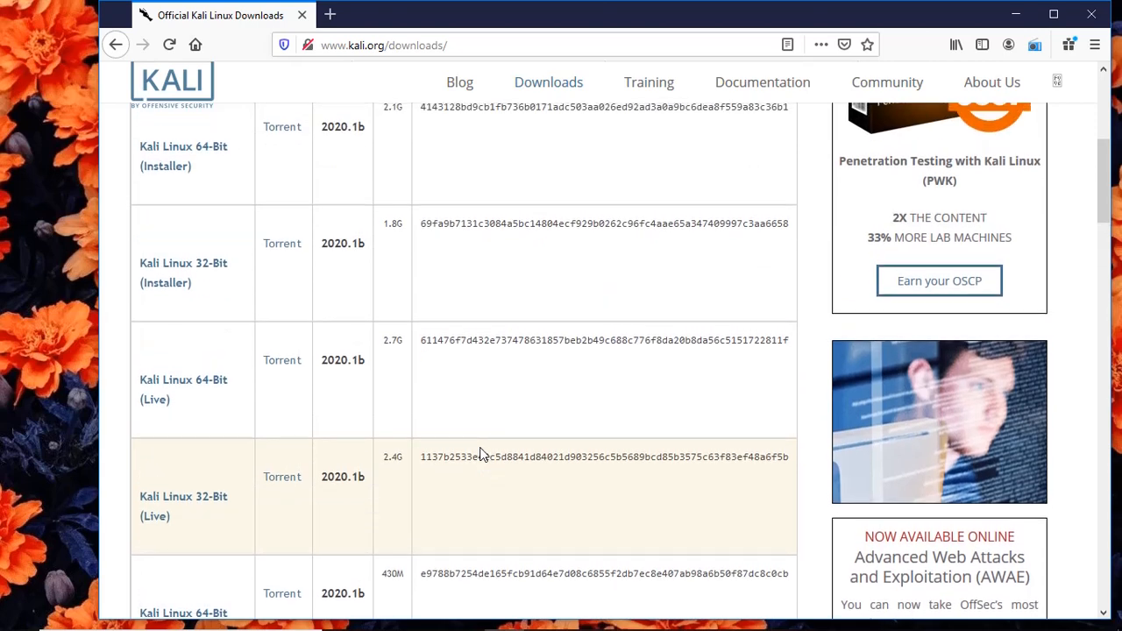
scroll(480, 454, "up", 3)
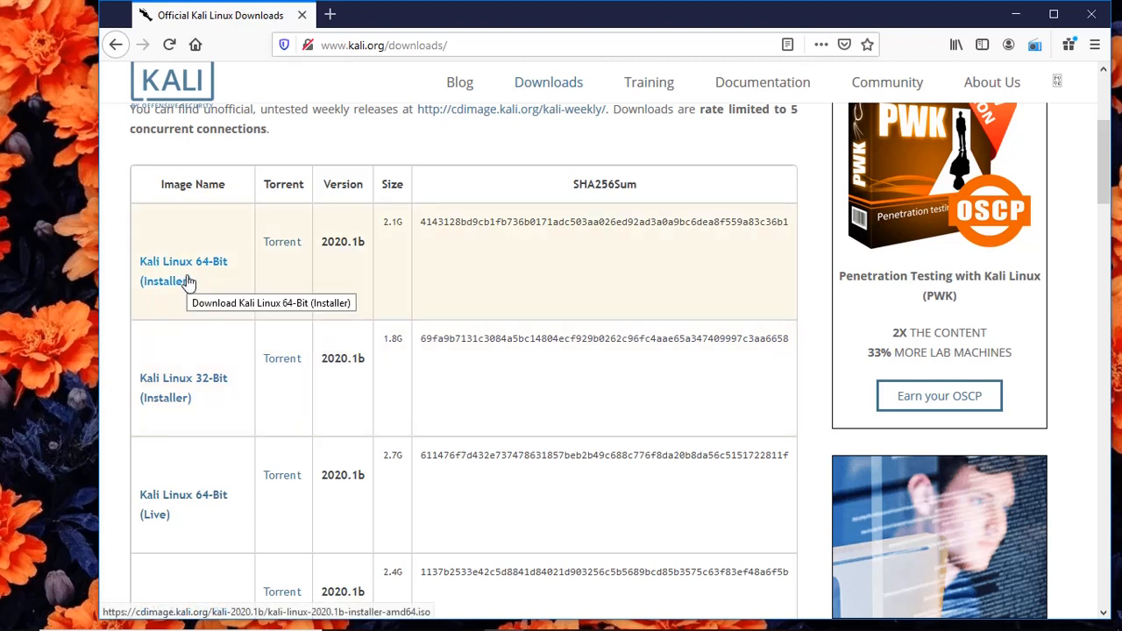
Open the Kali Linux 64-Bit Installer torrent with µTorrent.
left_click(282, 244)
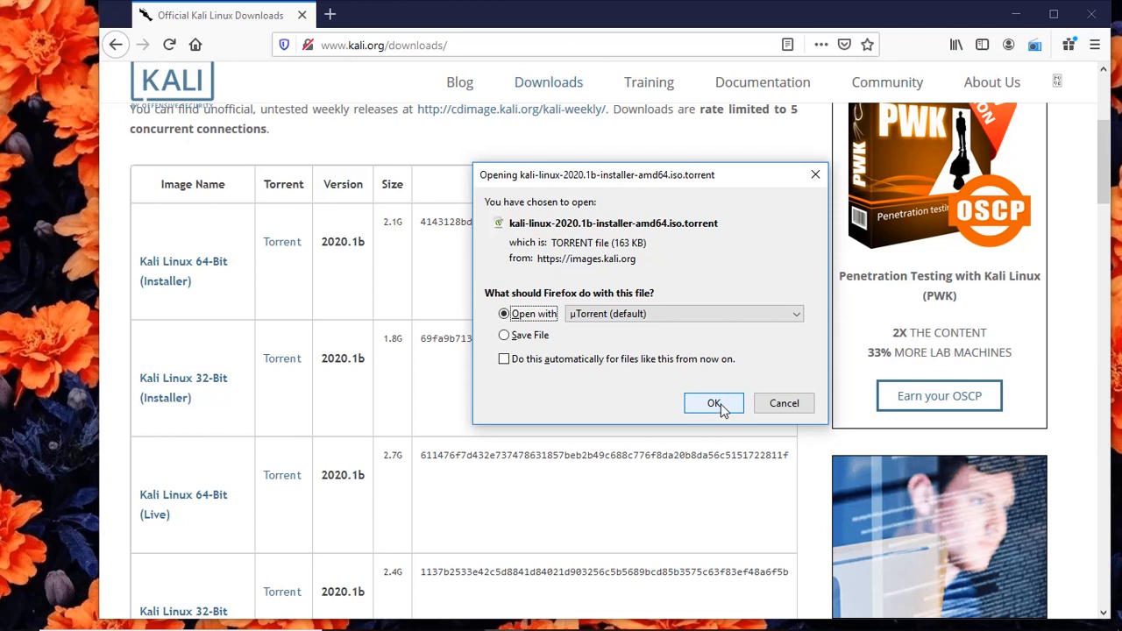
left_click(719, 407)
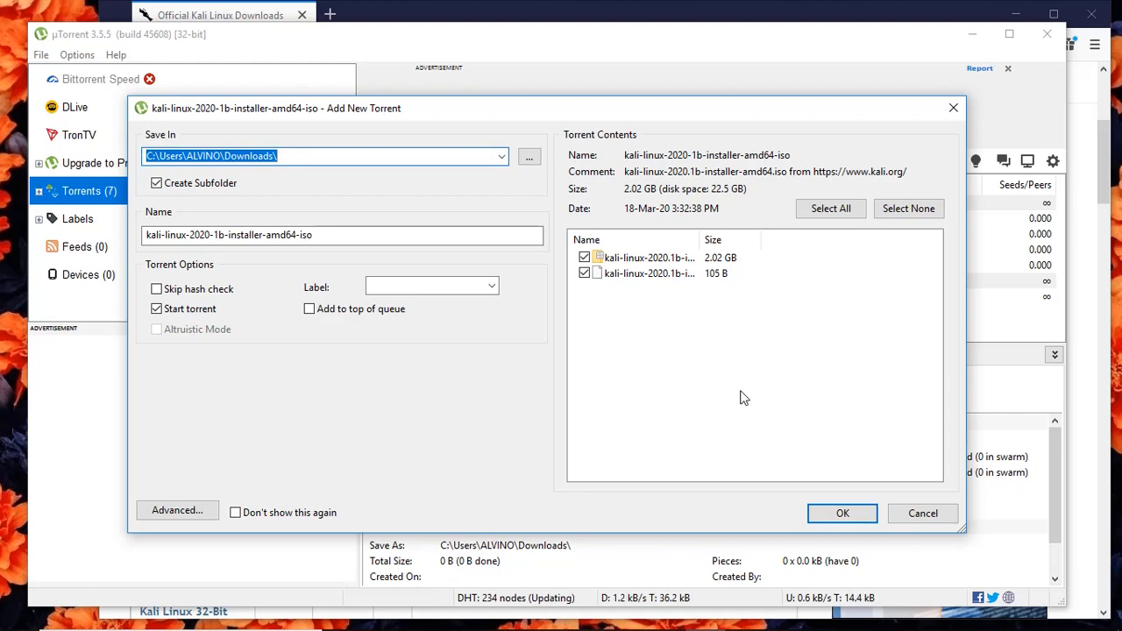
Add the 2.02 GB Kali installer torrent, saving it to Downloads.
left_click(844, 515)
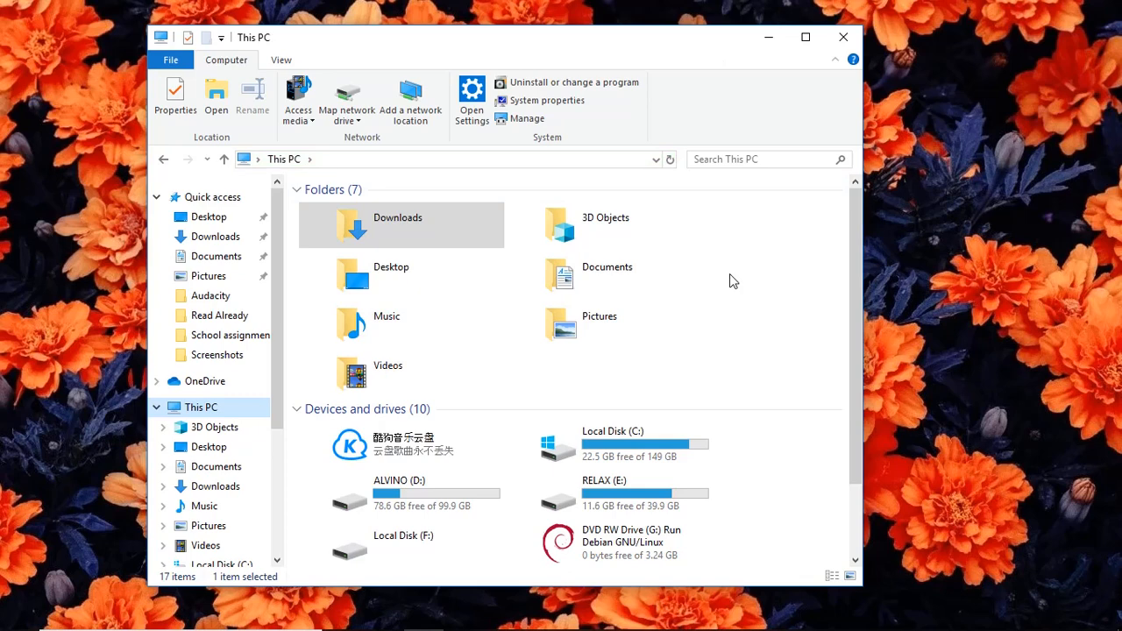
Open Downloads > kali-linux-2020-1b-installer-amd64-iso and select the 2.02 GB ISO.
left_click(490, 233)
double_click(489, 232)
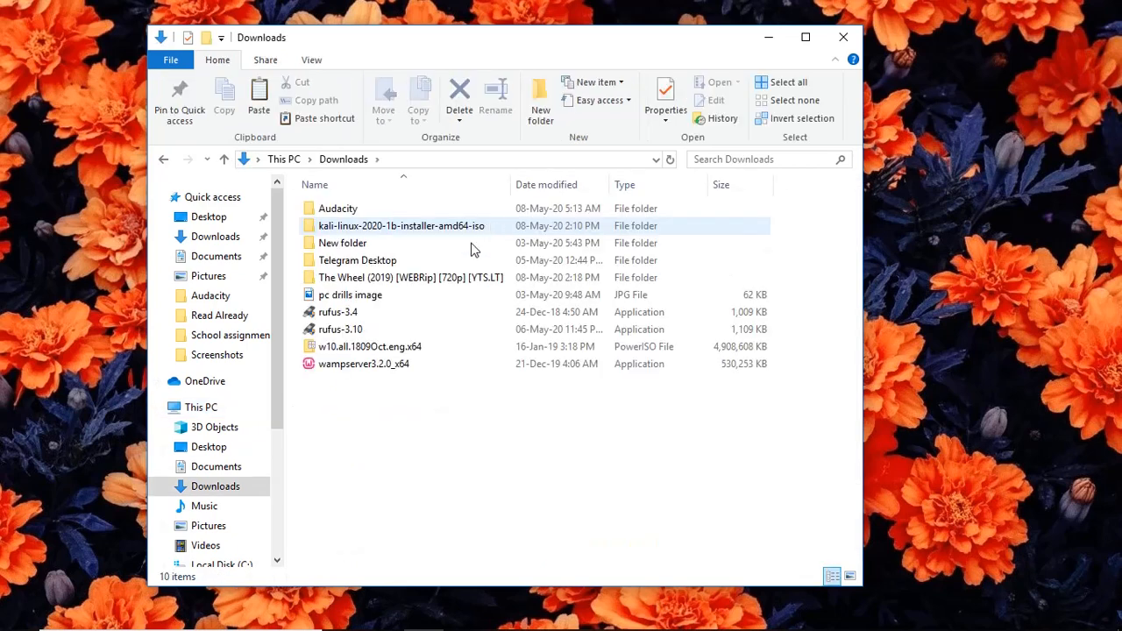
left_click(417, 232)
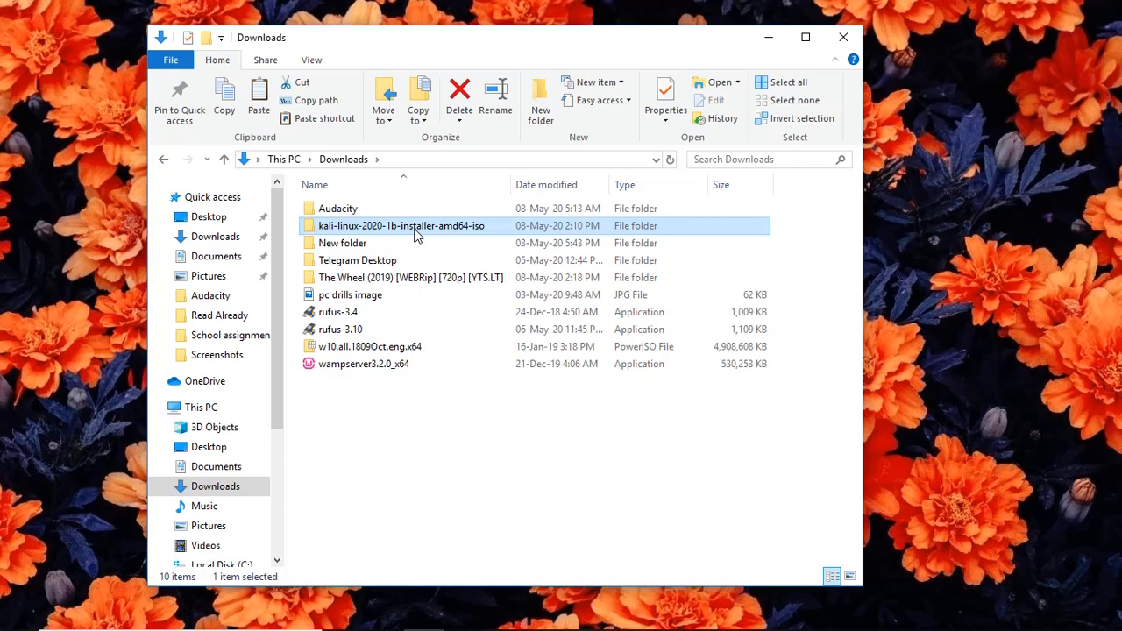
double_click(417, 232)
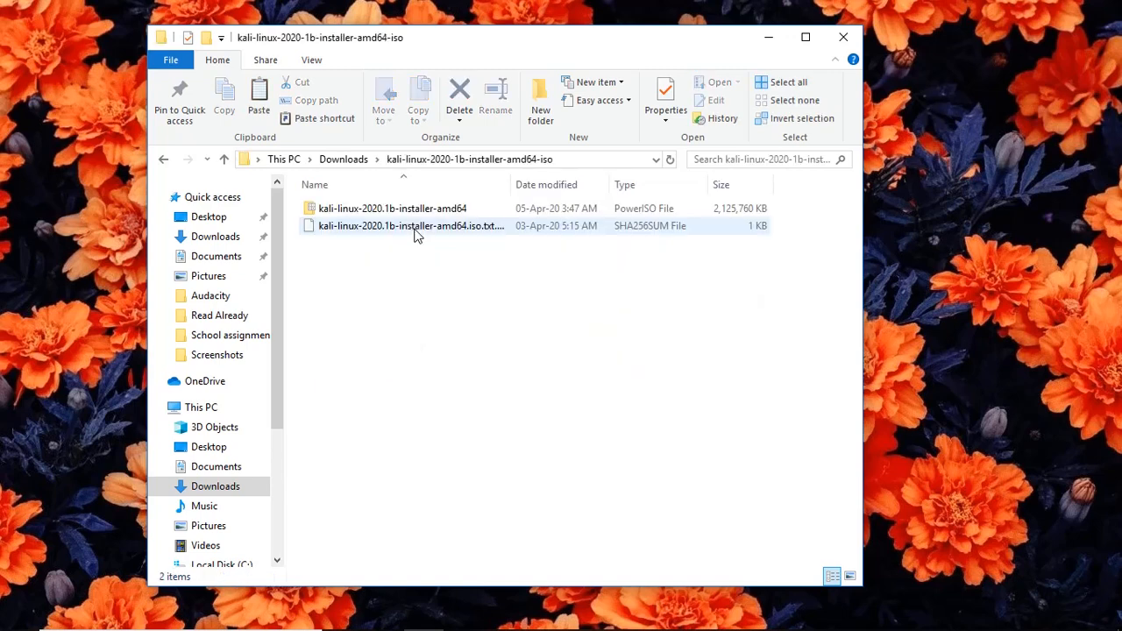
left_click(456, 215)
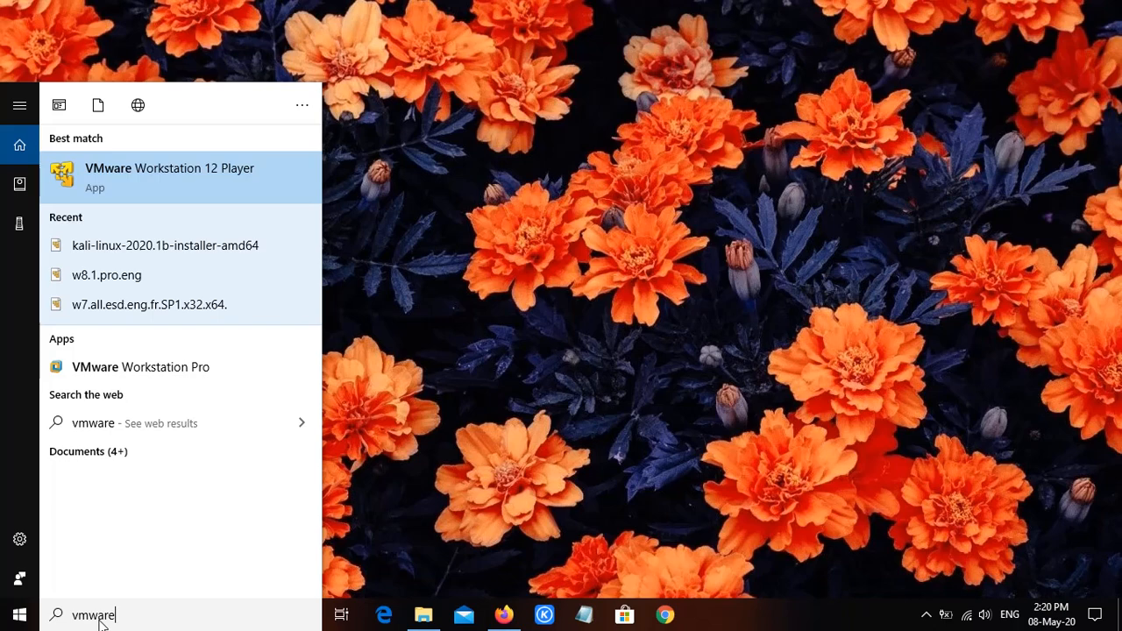
Launch VMware Workstation 12 Player from the 'vmware' Start search results.
left_click(222, 185)
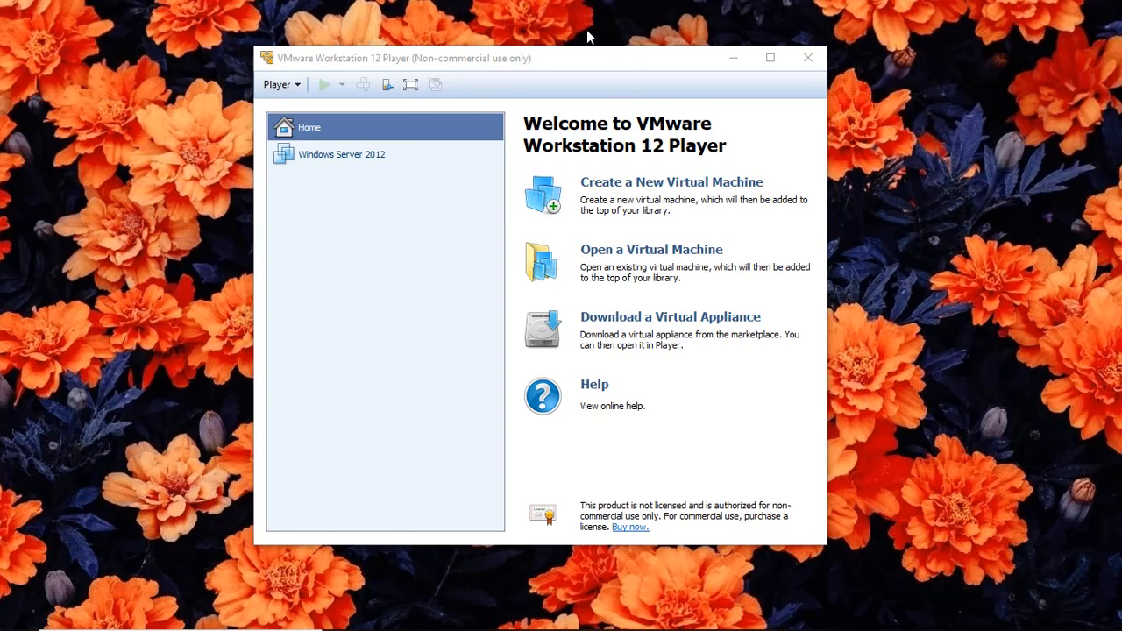
Create a new VM using the Kali 2020.1b amd64 installer ISO from Downloads.
left_click(631, 184)
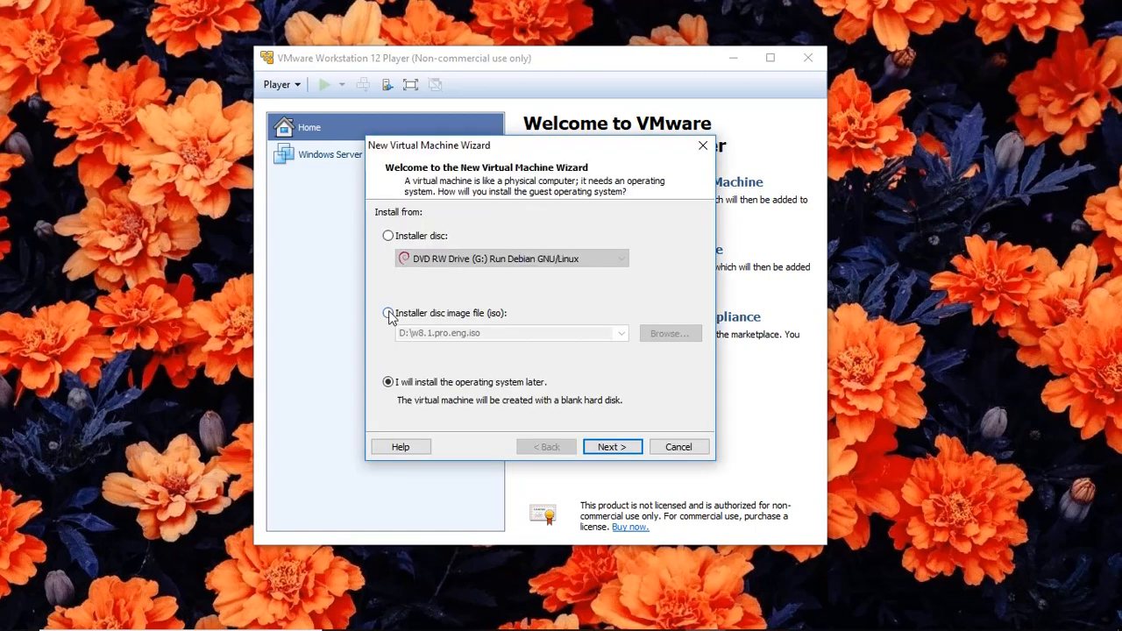
left_click(388, 314)
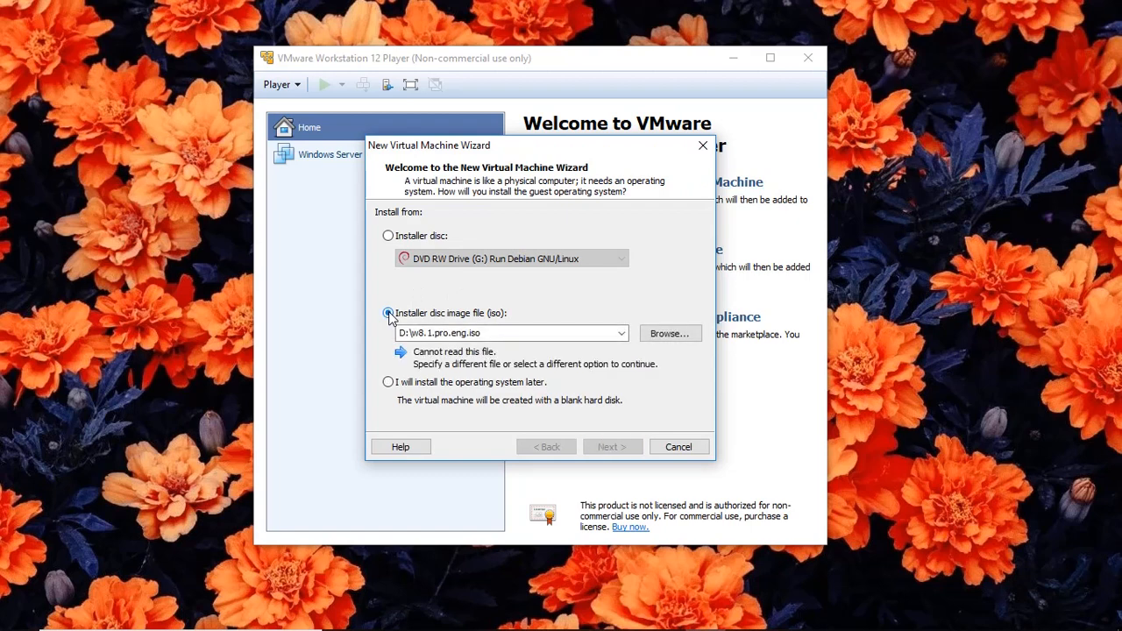
left_click(681, 336)
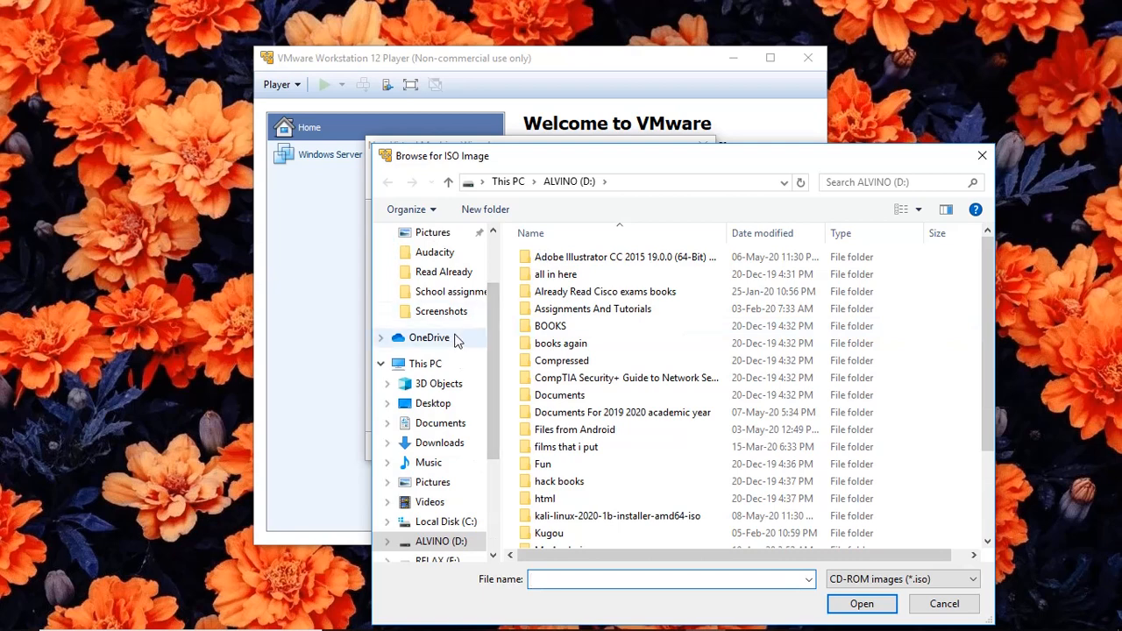
left_click(443, 443)
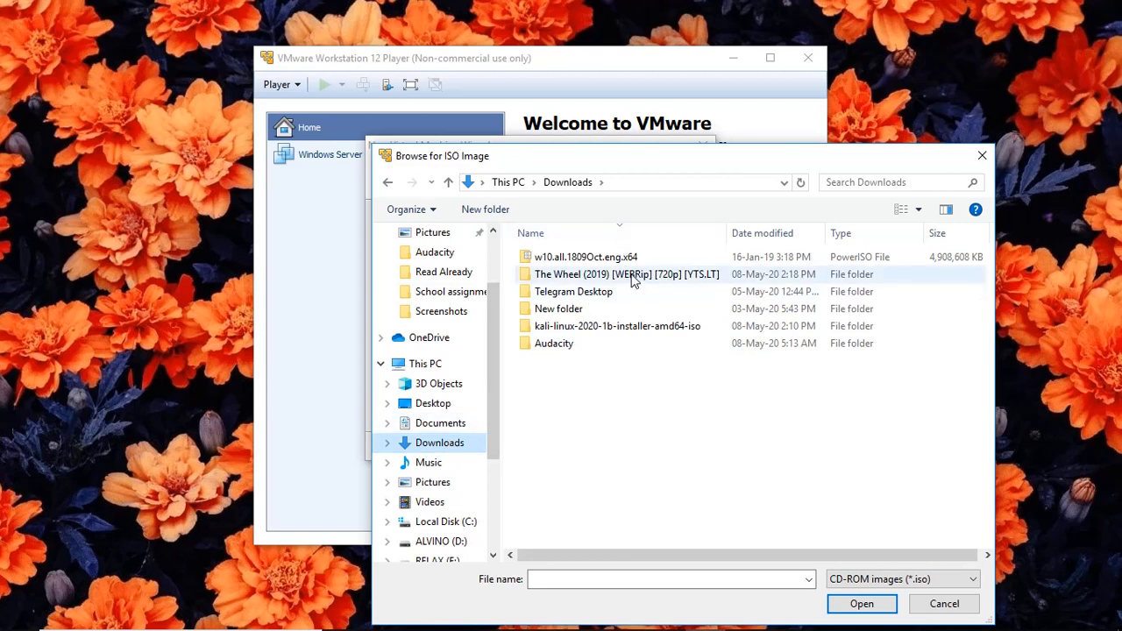
left_click(624, 328)
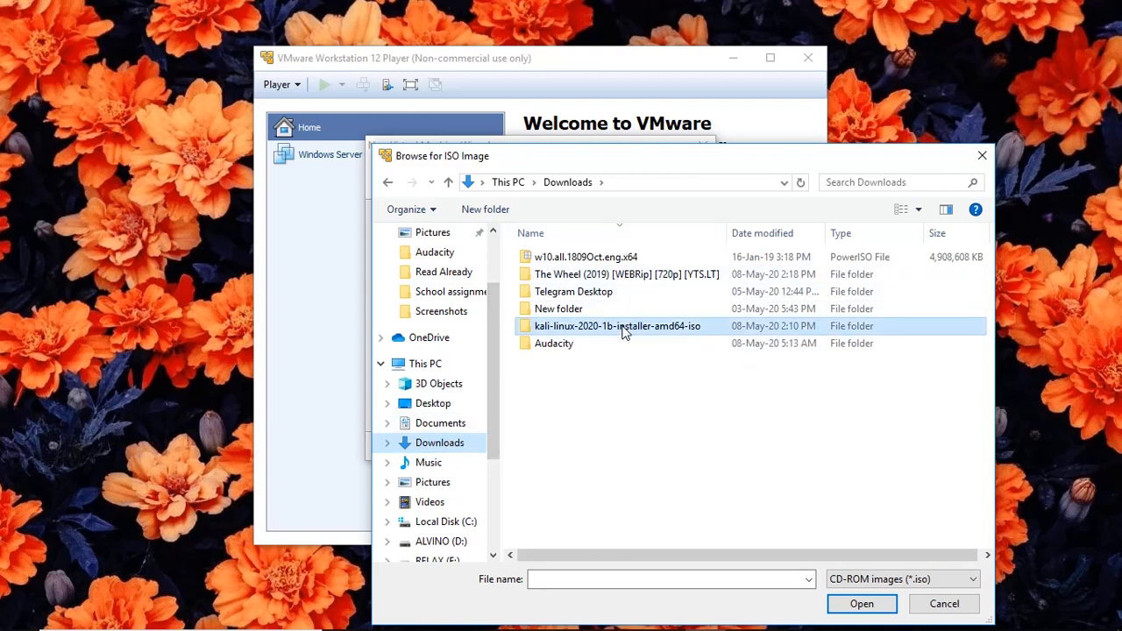
double_click(624, 328)
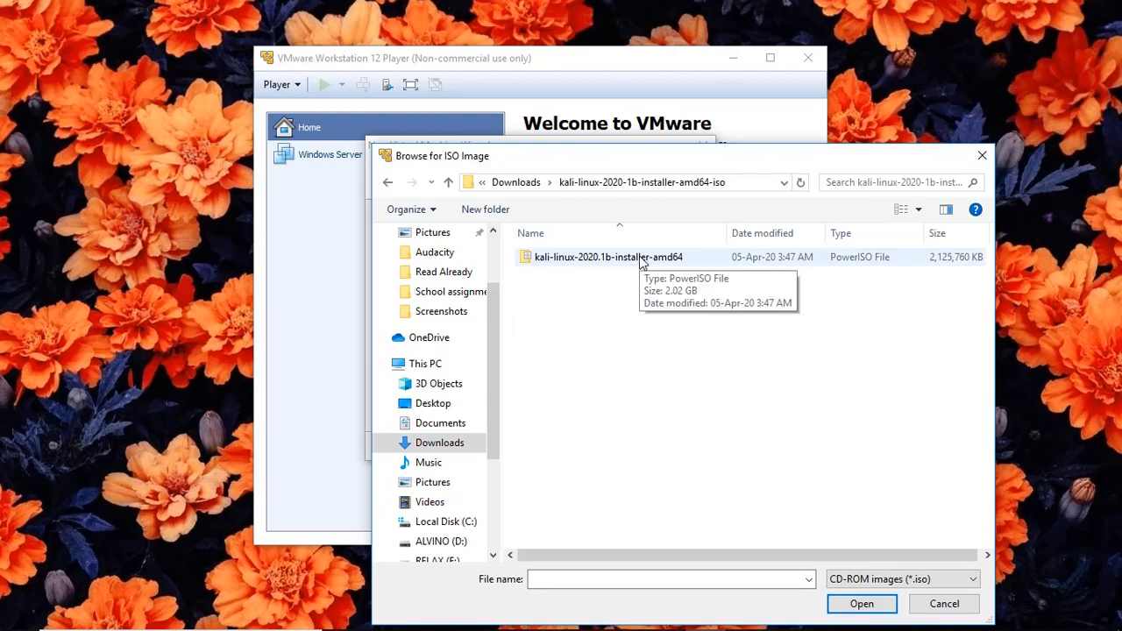
left_click(641, 263)
double_click(641, 263)
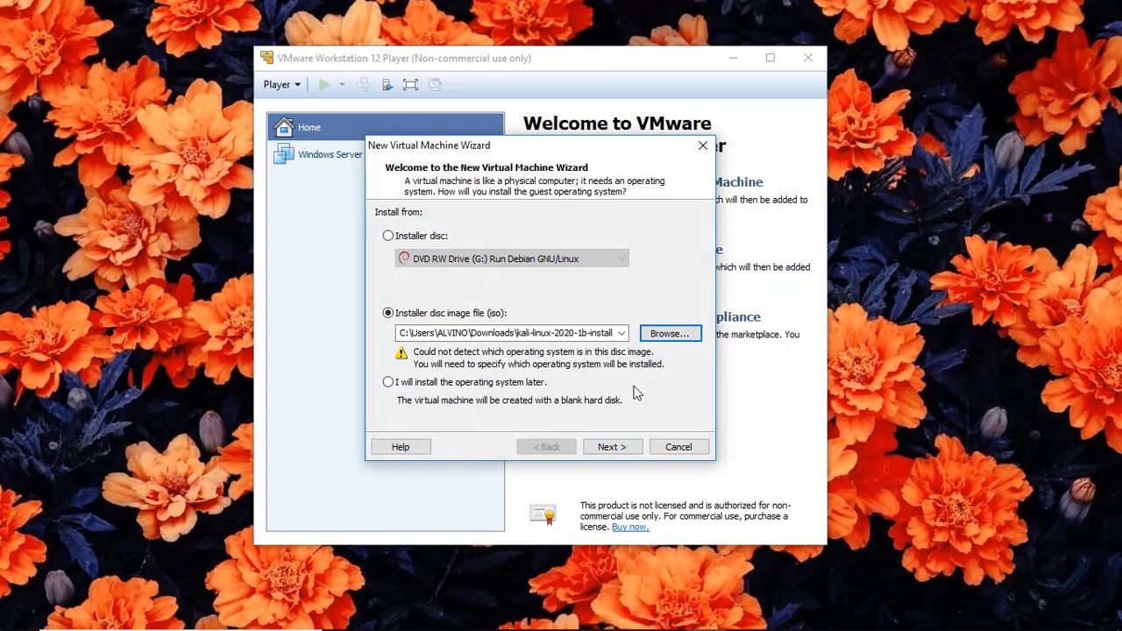
Keep Linux with version Ubuntu as the guest OS and continue.
left_click(627, 448)
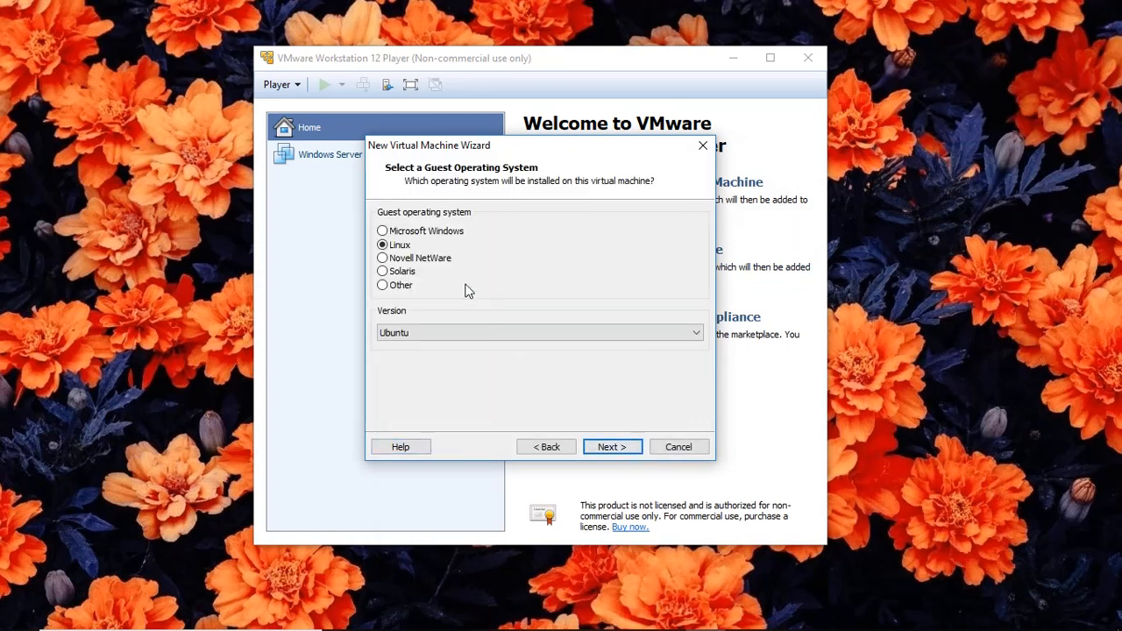
left_click(679, 333)
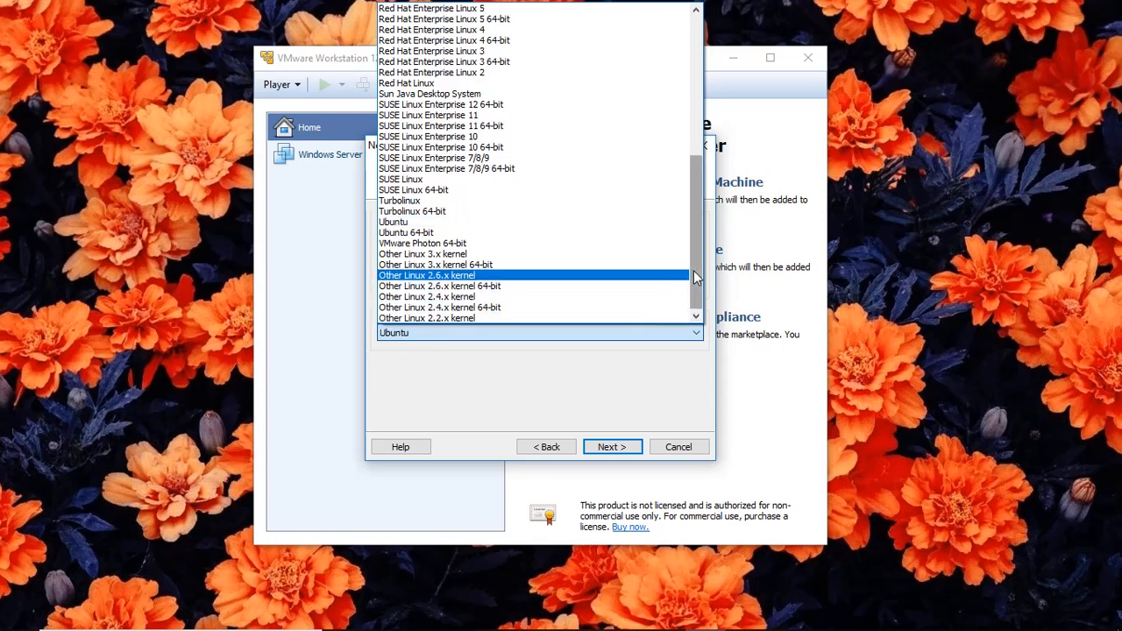
left_click(627, 386)
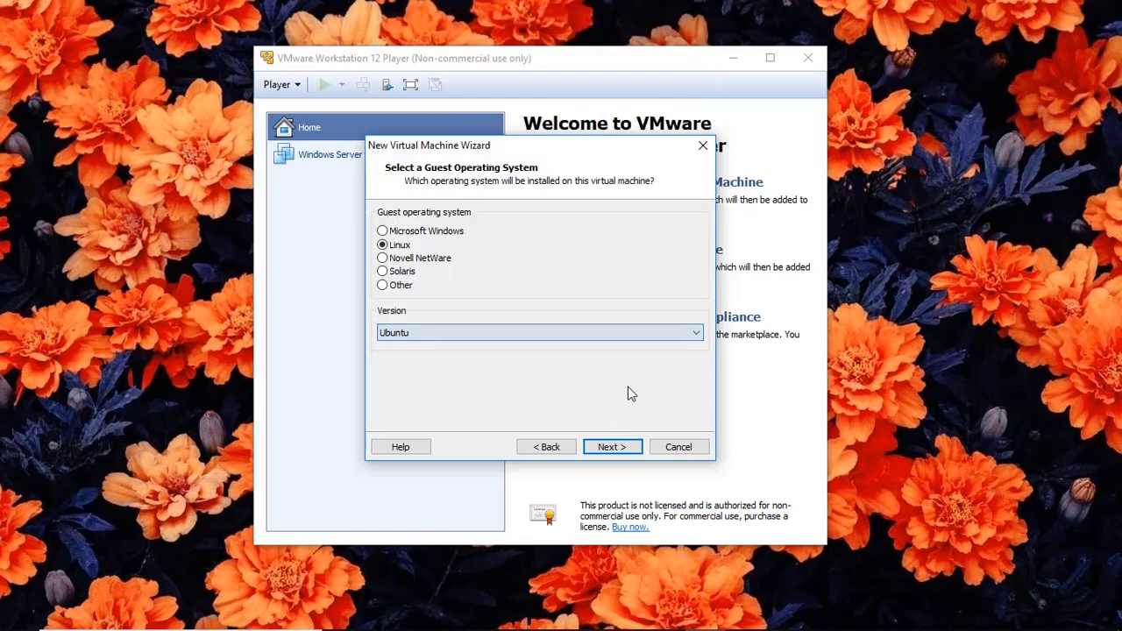
left_click(610, 447)
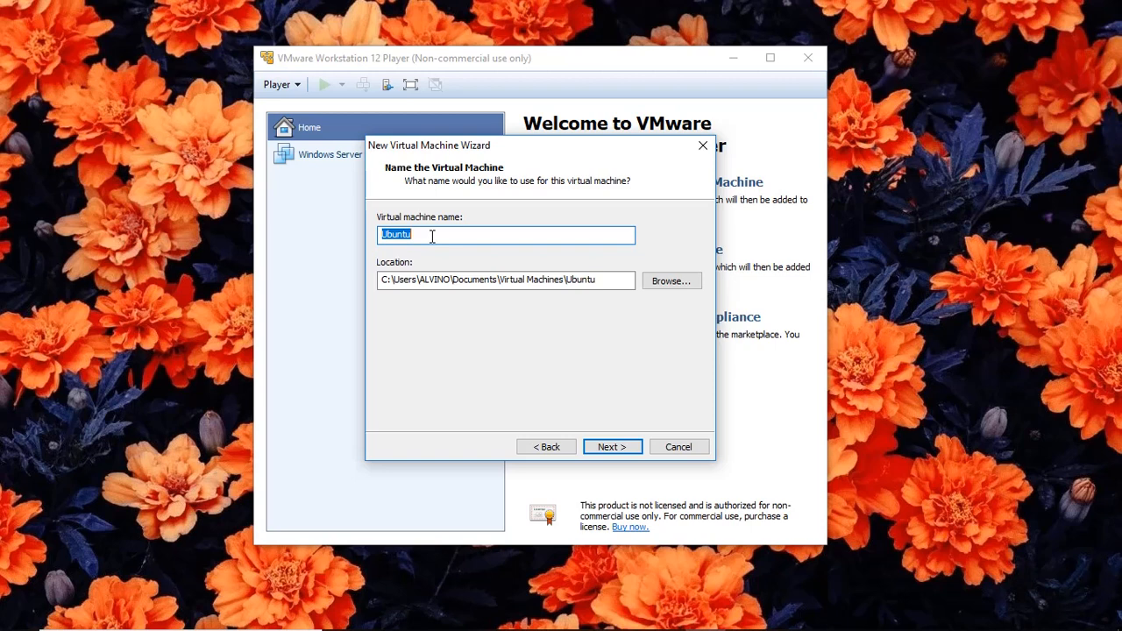
Name the VM 'Kali 2020' and store it in the user's home folder.
type("Kali 2020")
left_click_drag(395, 283, 381, 285)
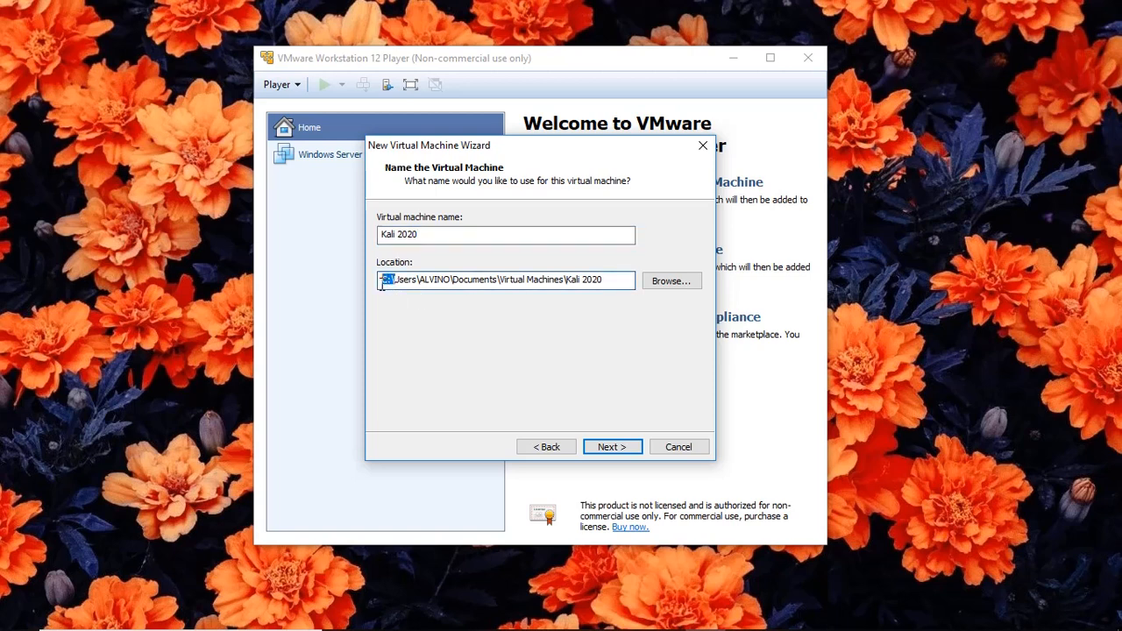
left_click(663, 285)
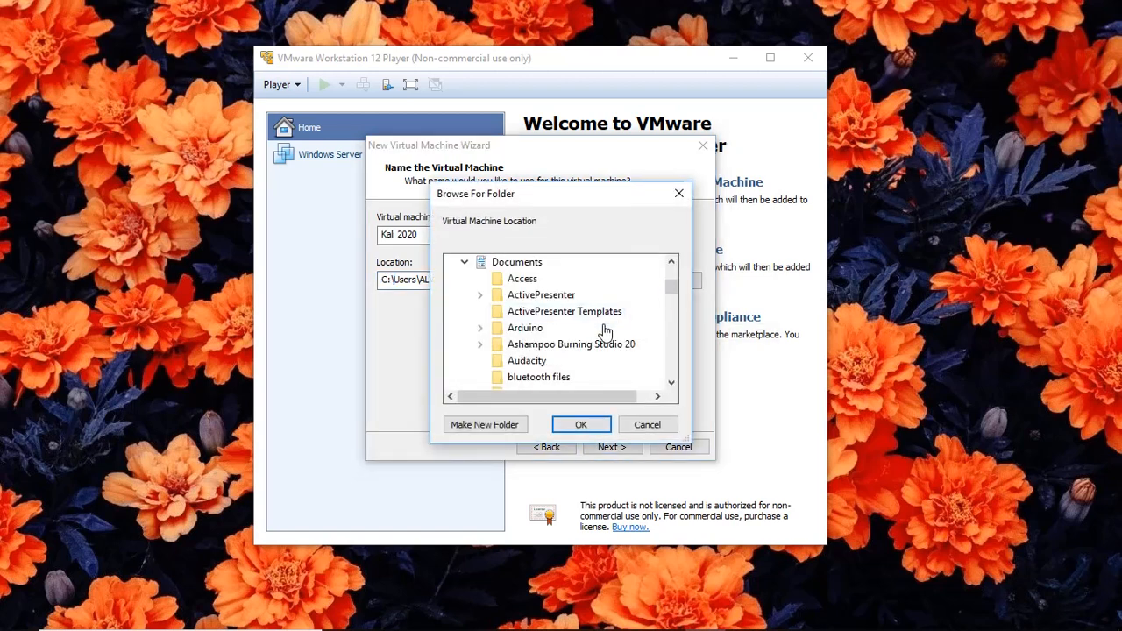
scroll(626, 353, "up", 2)
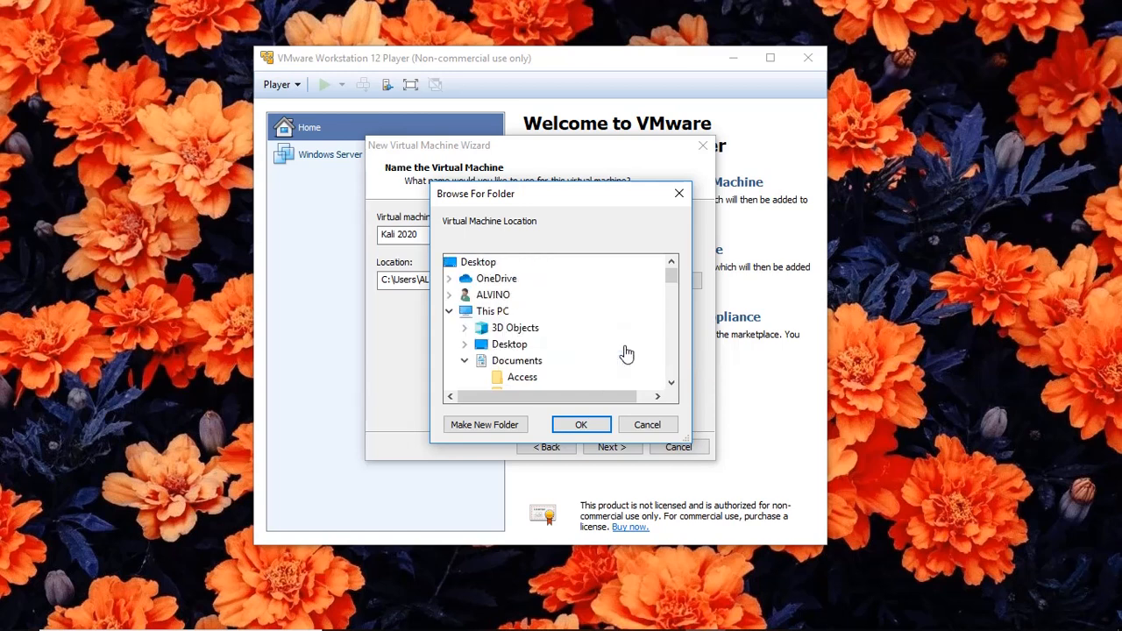
left_click(459, 297)
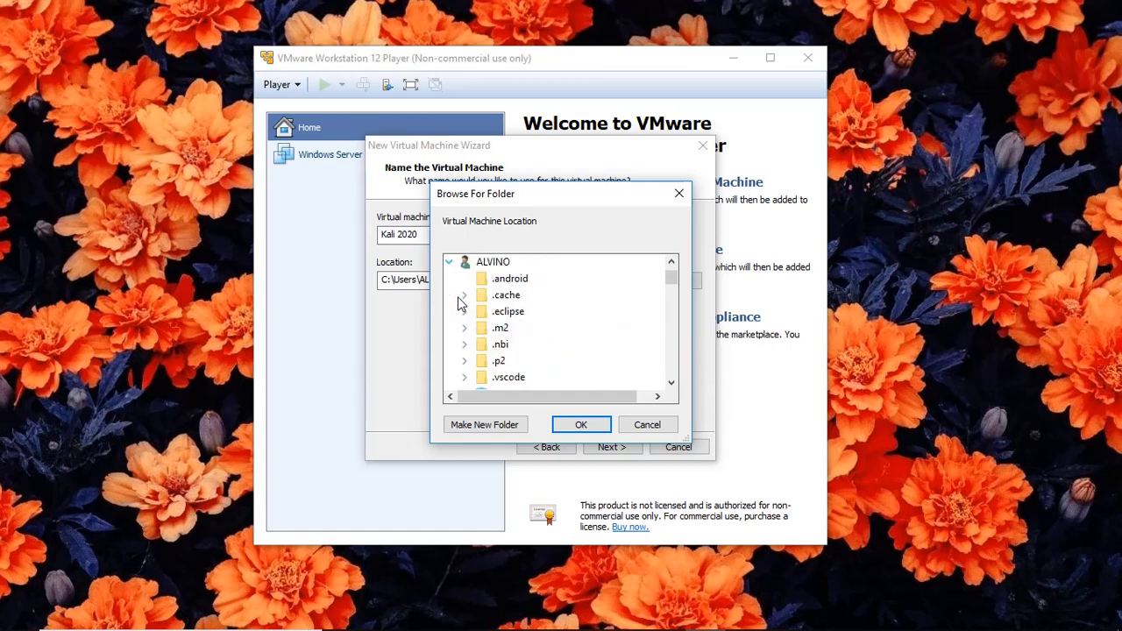
left_click(478, 265)
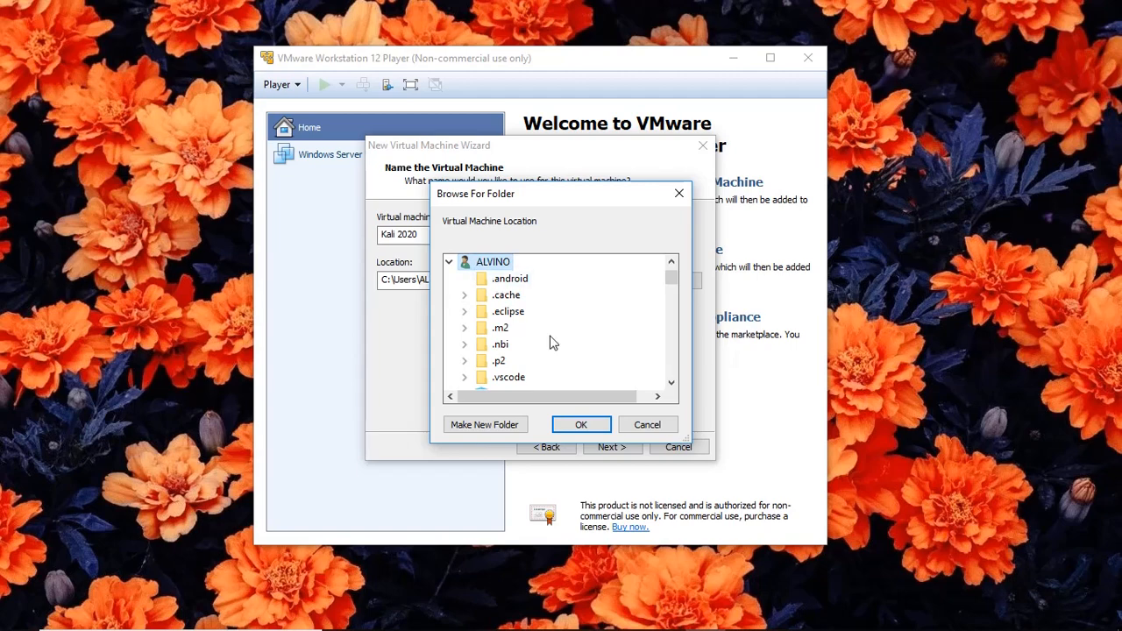
left_click(581, 425)
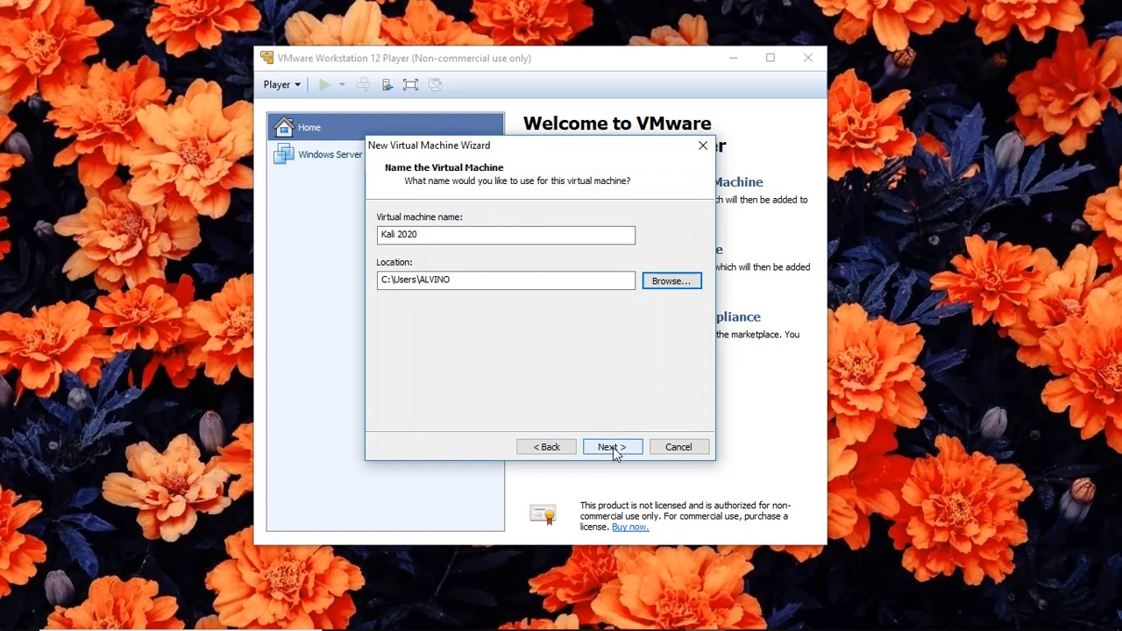
left_click(612, 448)
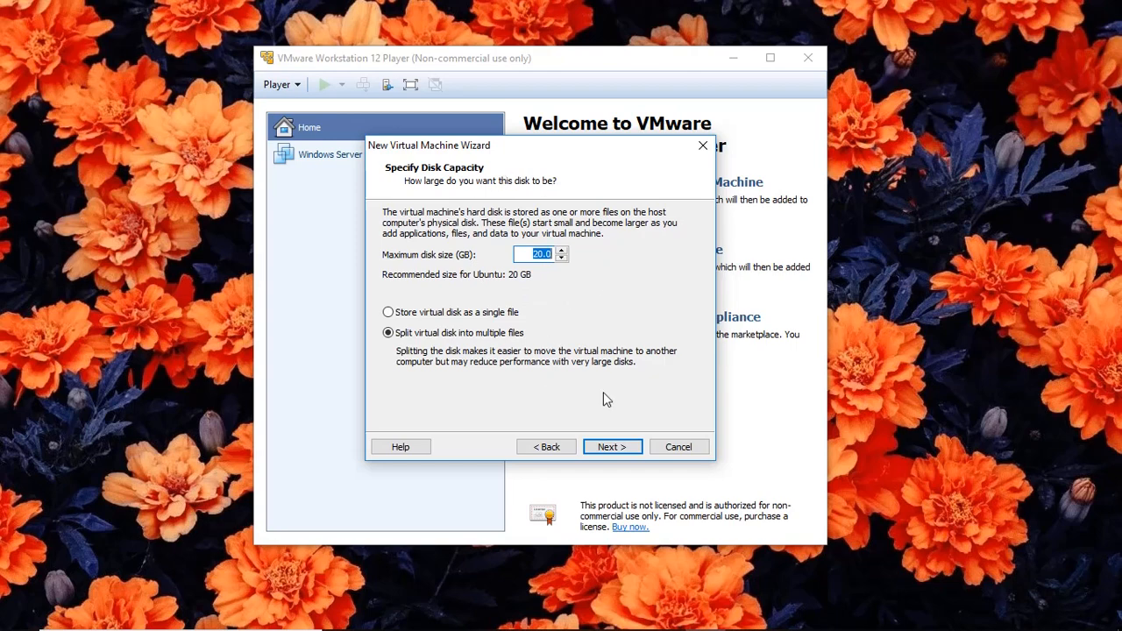
Keep the 20 GB split disk and open Customize Hardware for Kali 2020.
left_click(607, 446)
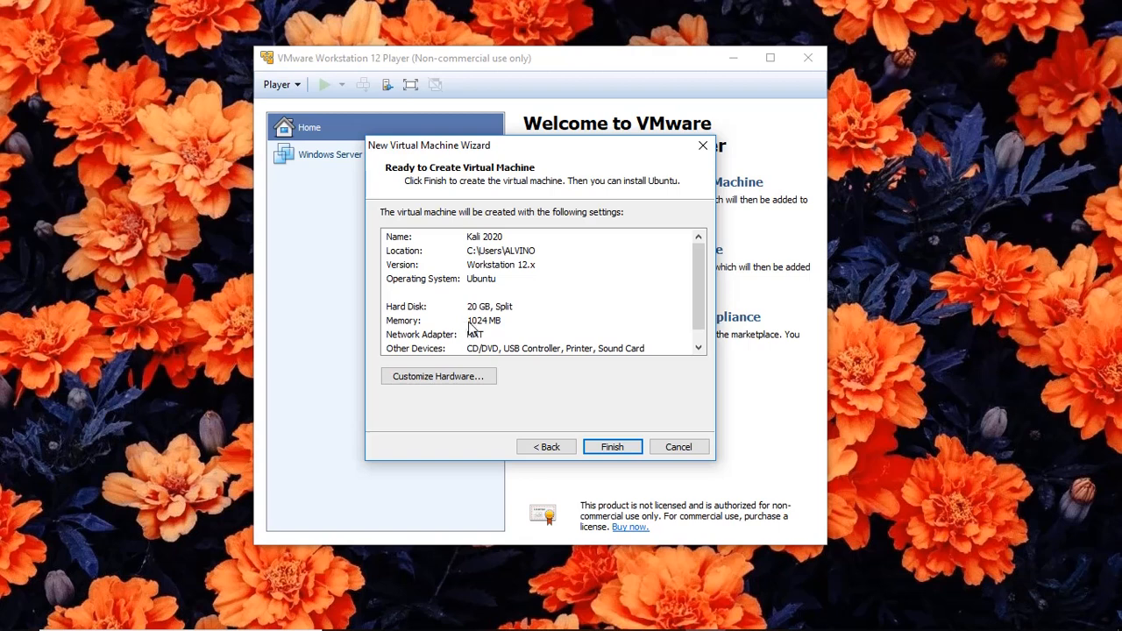
left_click(473, 376)
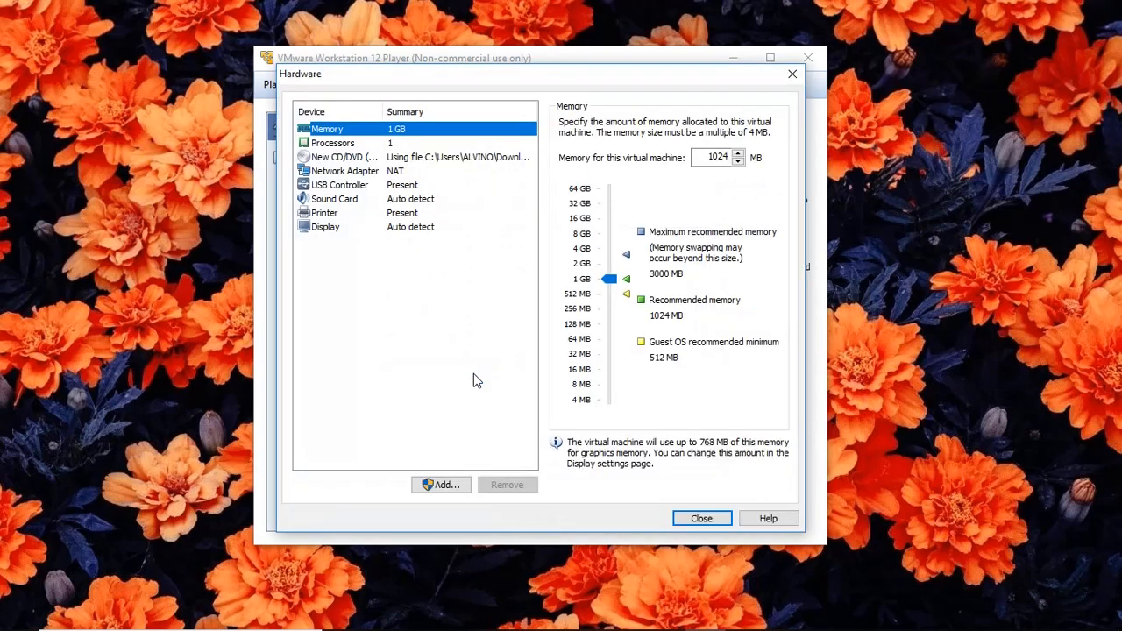
Raise the Kali 2020 VM's memory to 2048 MB and return to the Ready to Create summary.
left_click(609, 268)
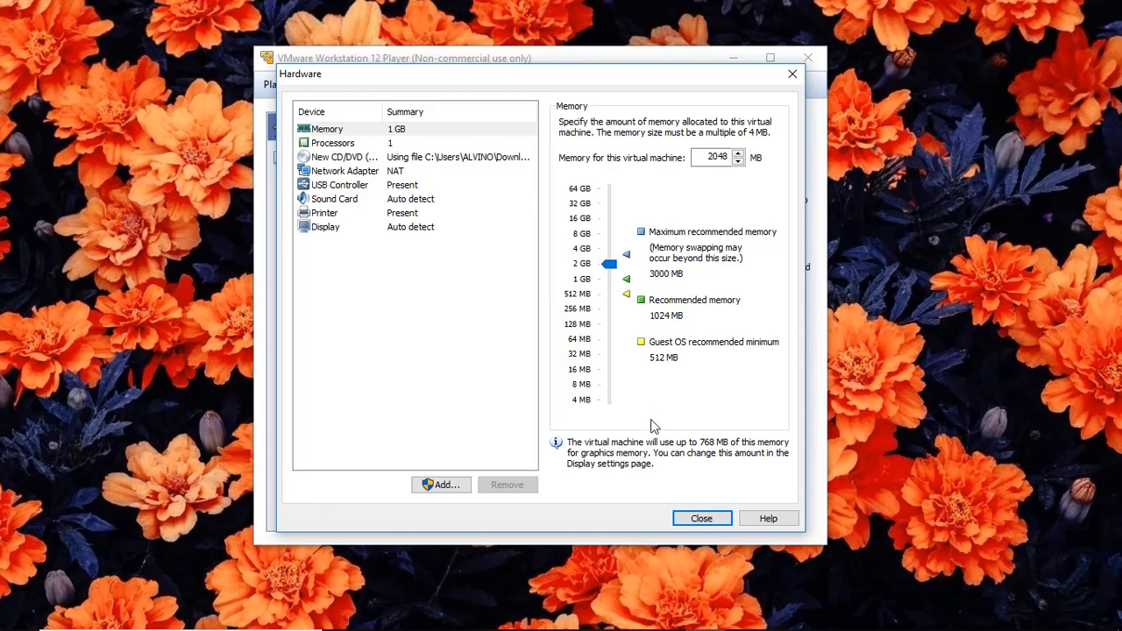
left_click(697, 517)
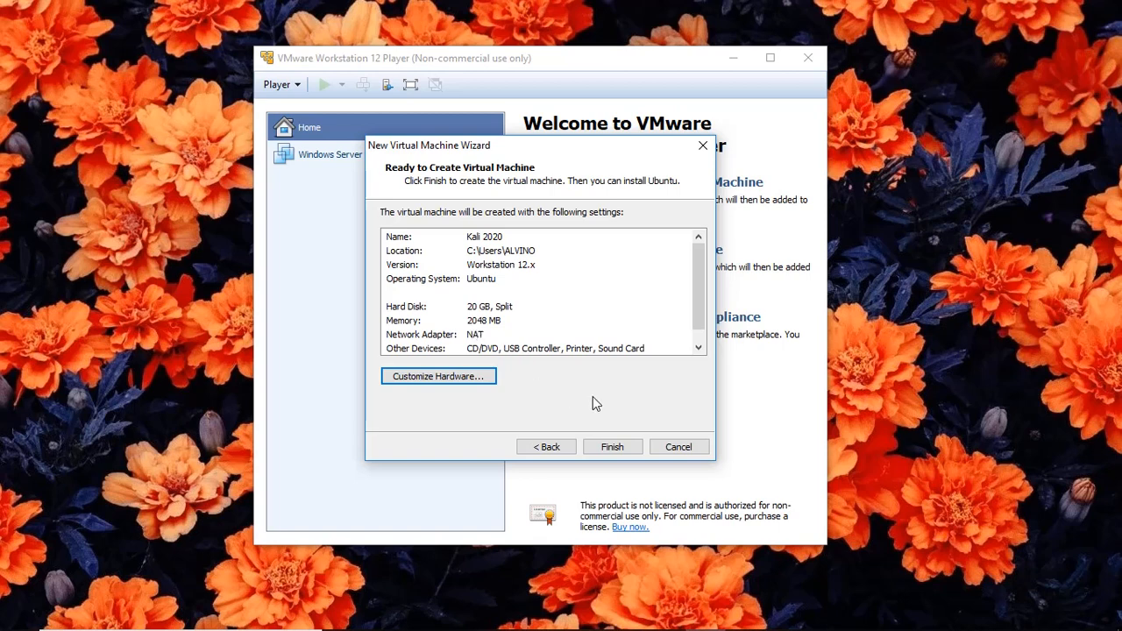
Finish the wizard to create the Kali 2020 VM and power it on.
left_click(612, 448)
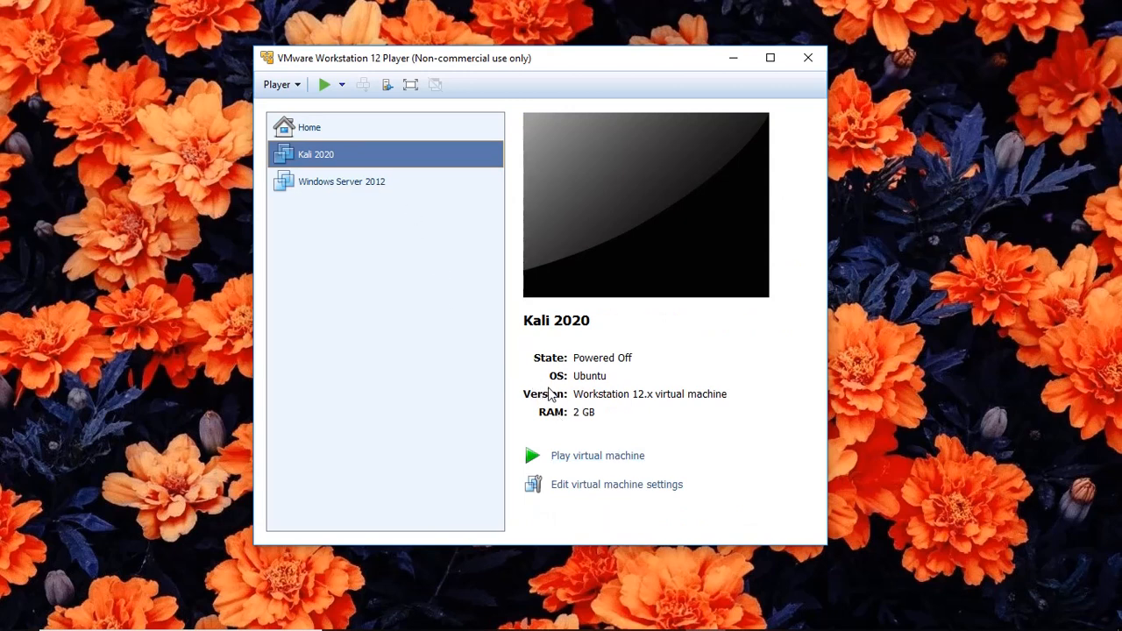
left_click(600, 457)
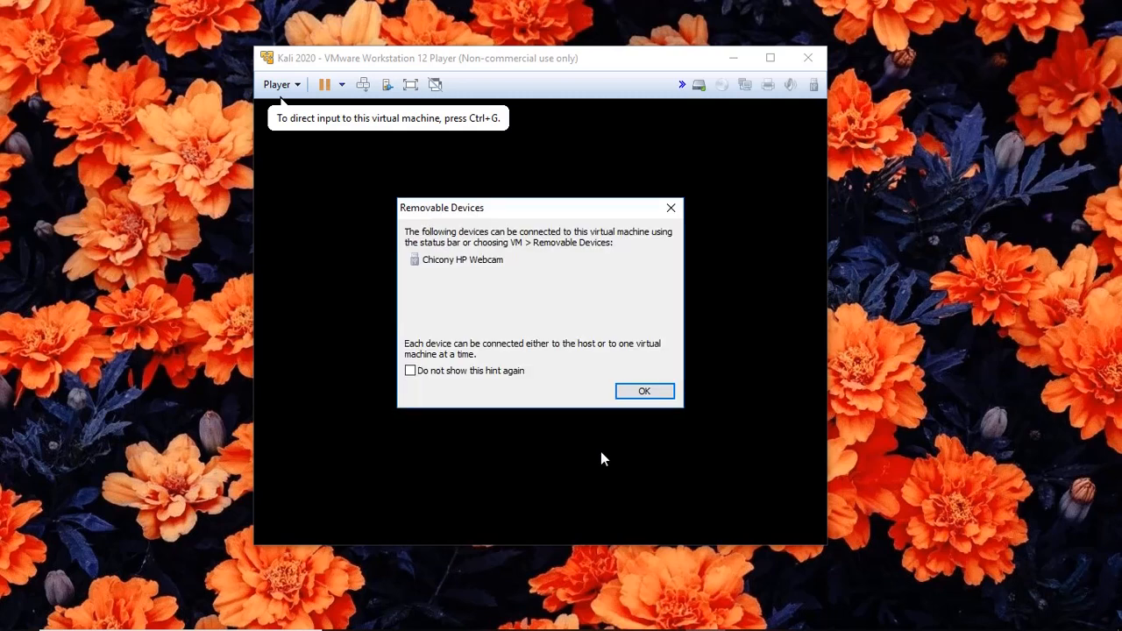
Dismiss the Removable Devices notice and give the booted VM keyboard and mouse focus.
left_click(644, 391)
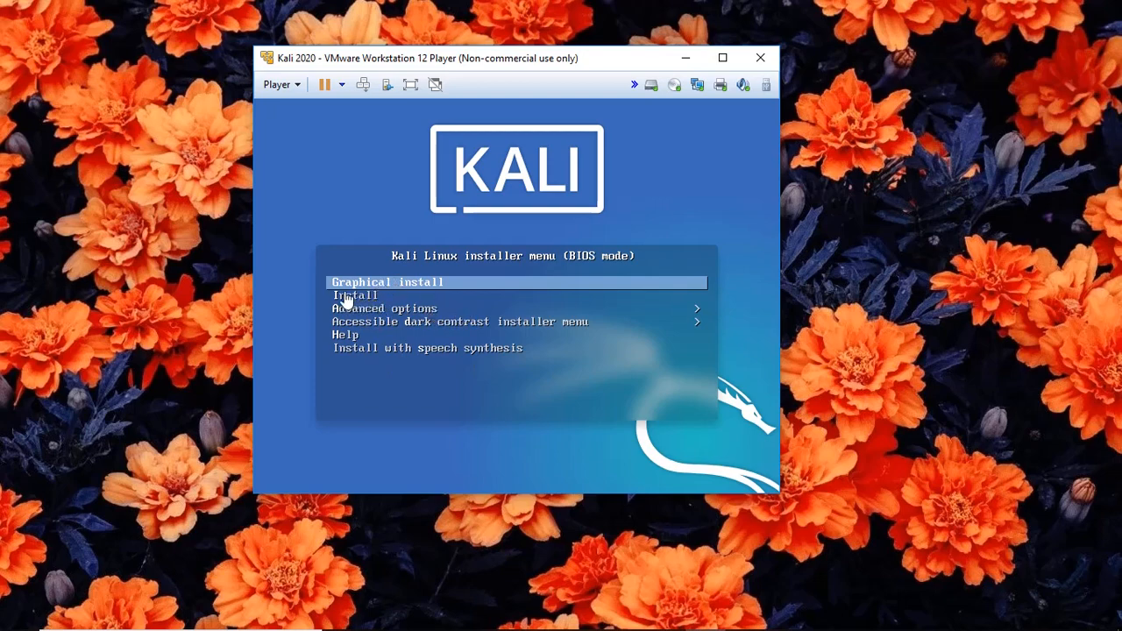
left_click(437, 289)
Launch Graphical install from the Kali boot menu.
key("Return")
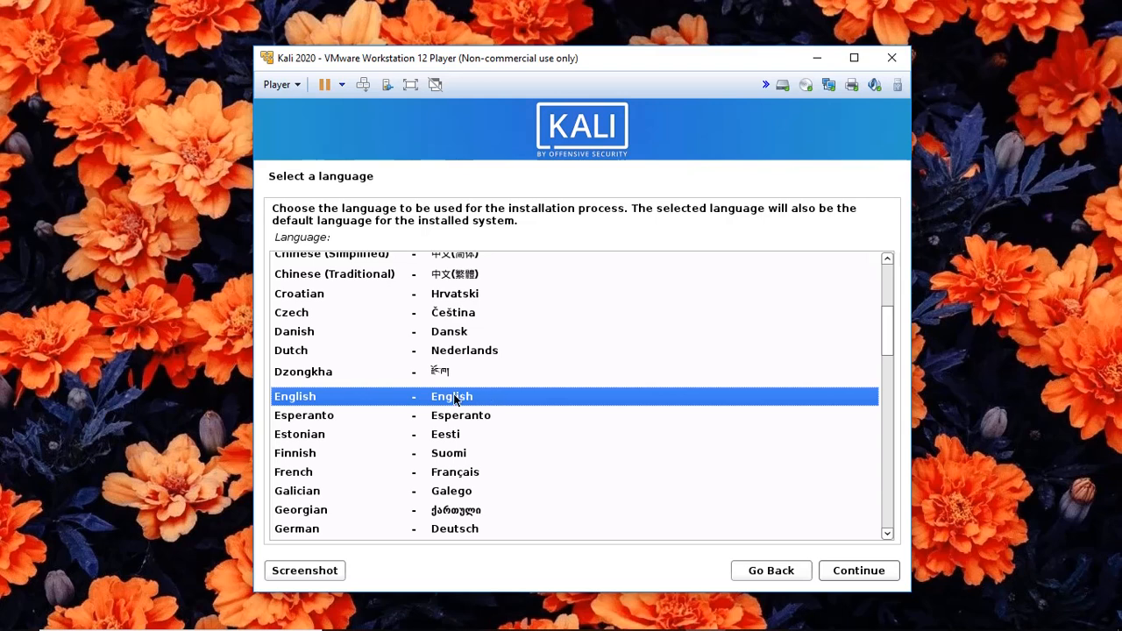
Accept English, United States and the American English keymap in the installer.
left_click(832, 575)
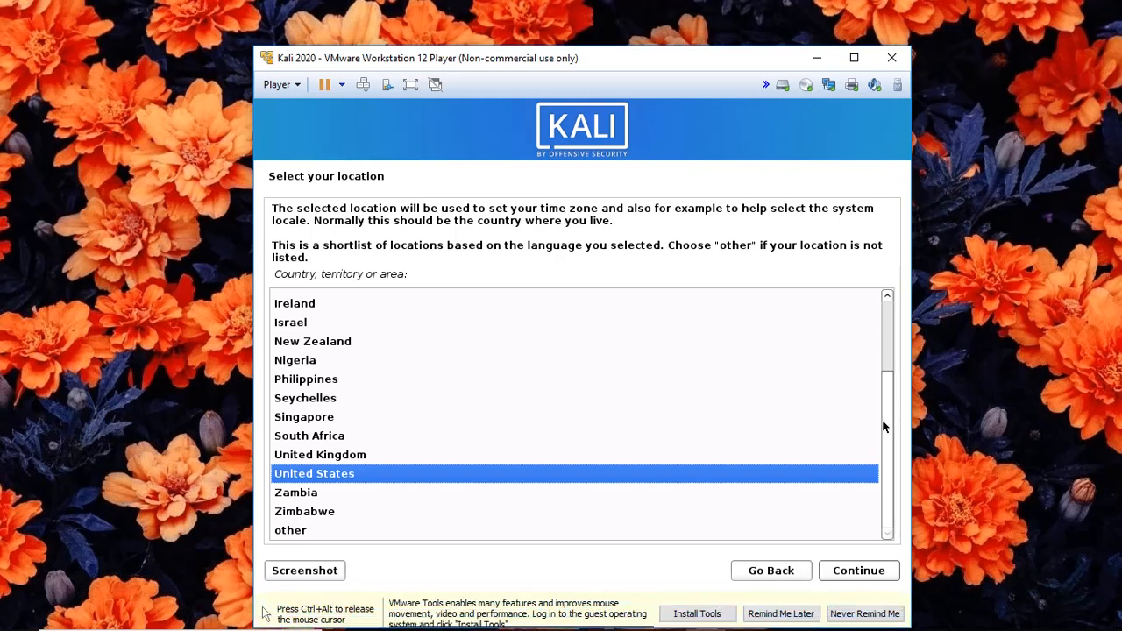
left_click(862, 575)
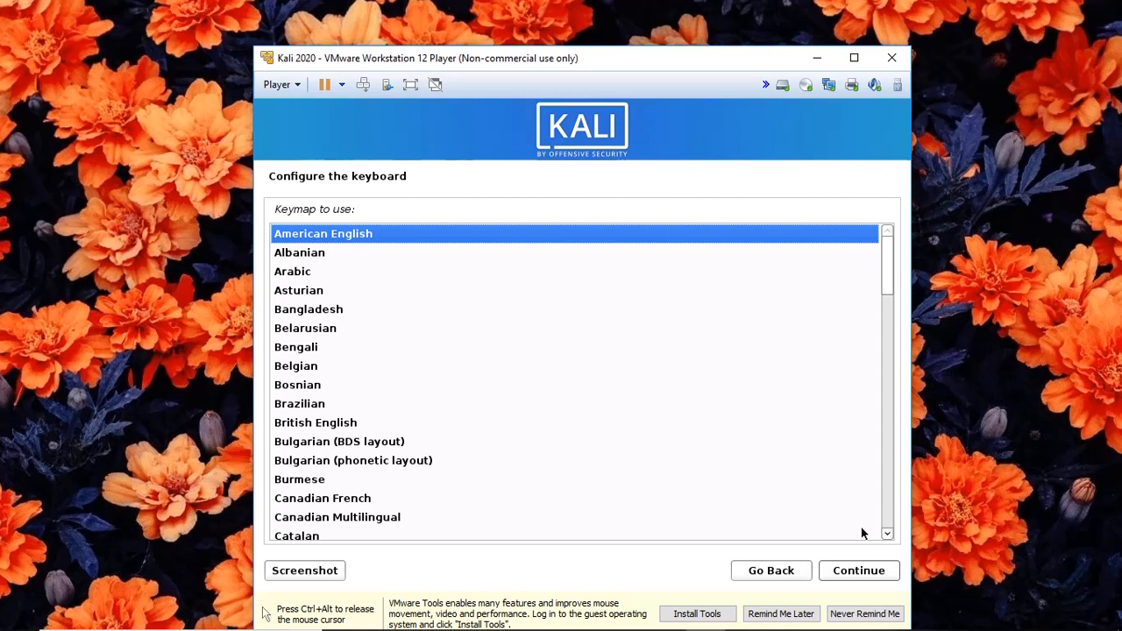
left_click(866, 571)
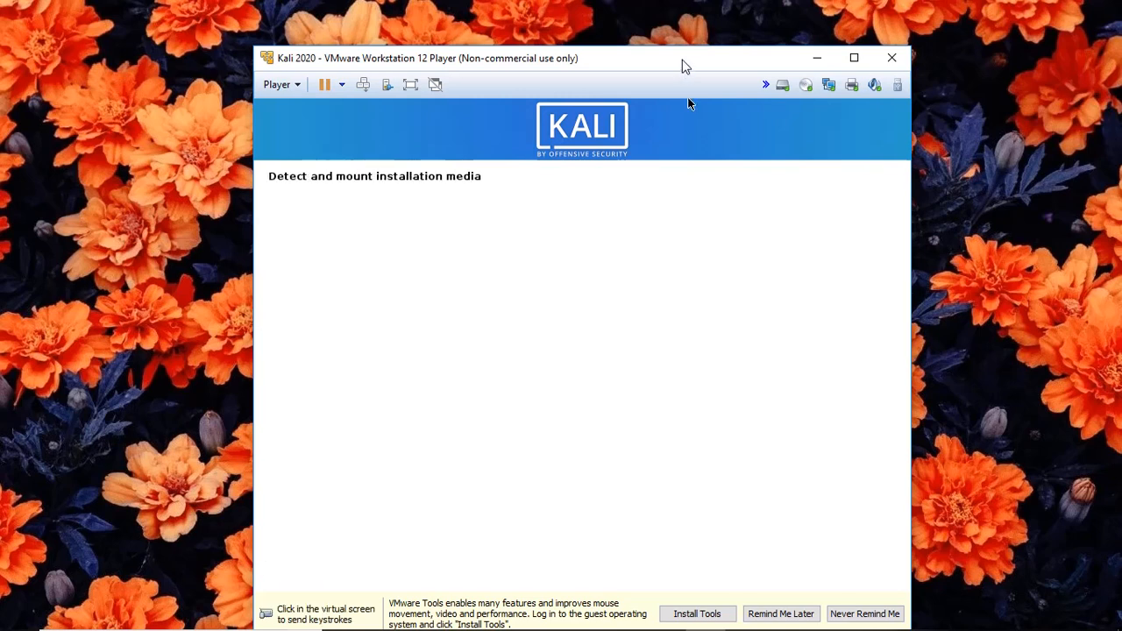
Nudge the VM window up and left while the installer detects installation media.
left_click_drag(683, 65, 669, 31)
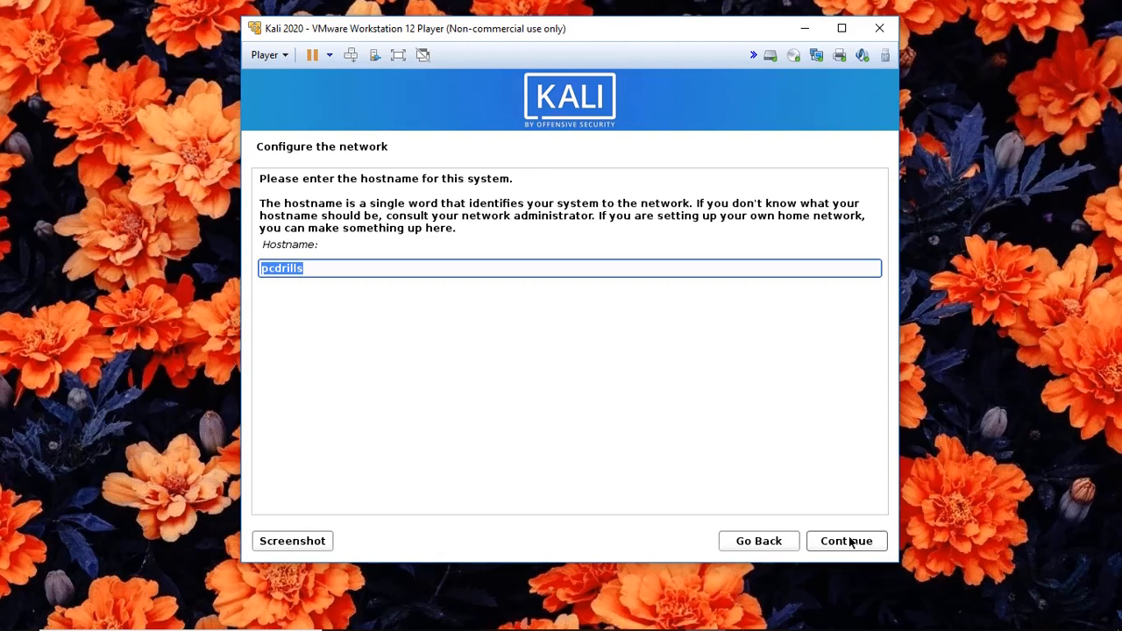
Keep pcdrills as the hostname and continue with an empty domain name.
left_click(849, 541)
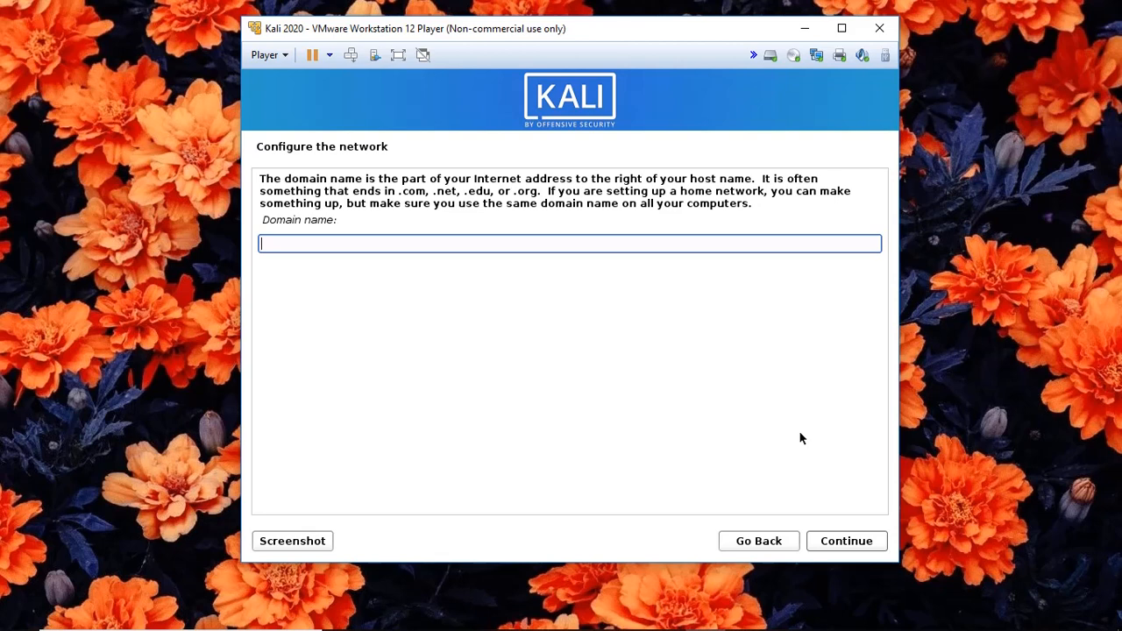
left_click(834, 541)
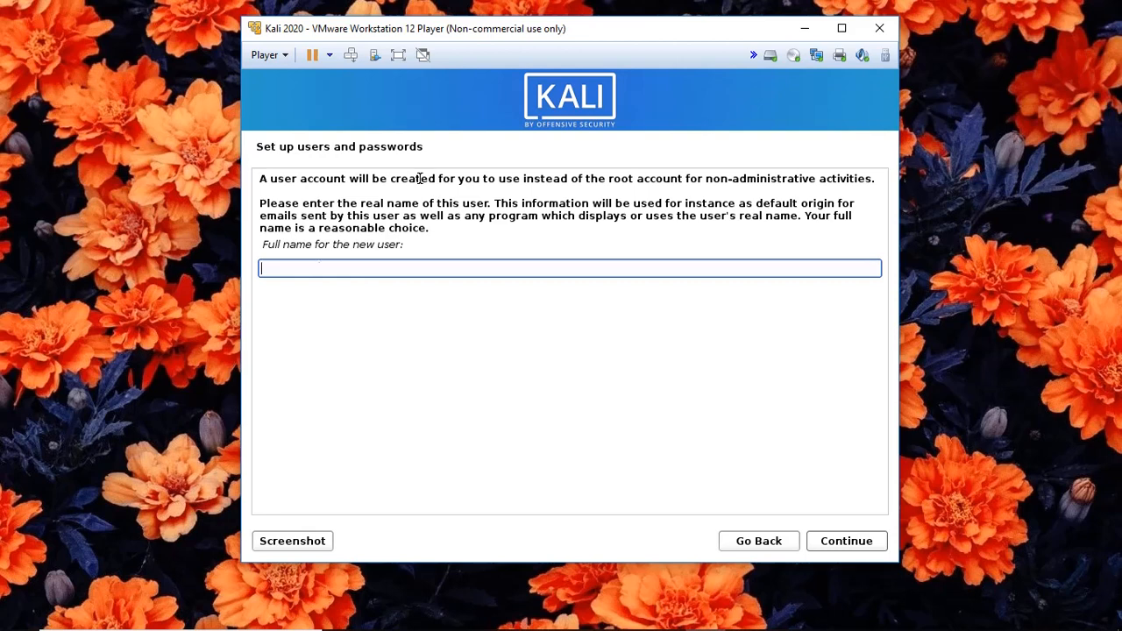
Type the new user's full name, then complete the suggested username and continue.
type("PC DRILLS")
left_click(871, 543)
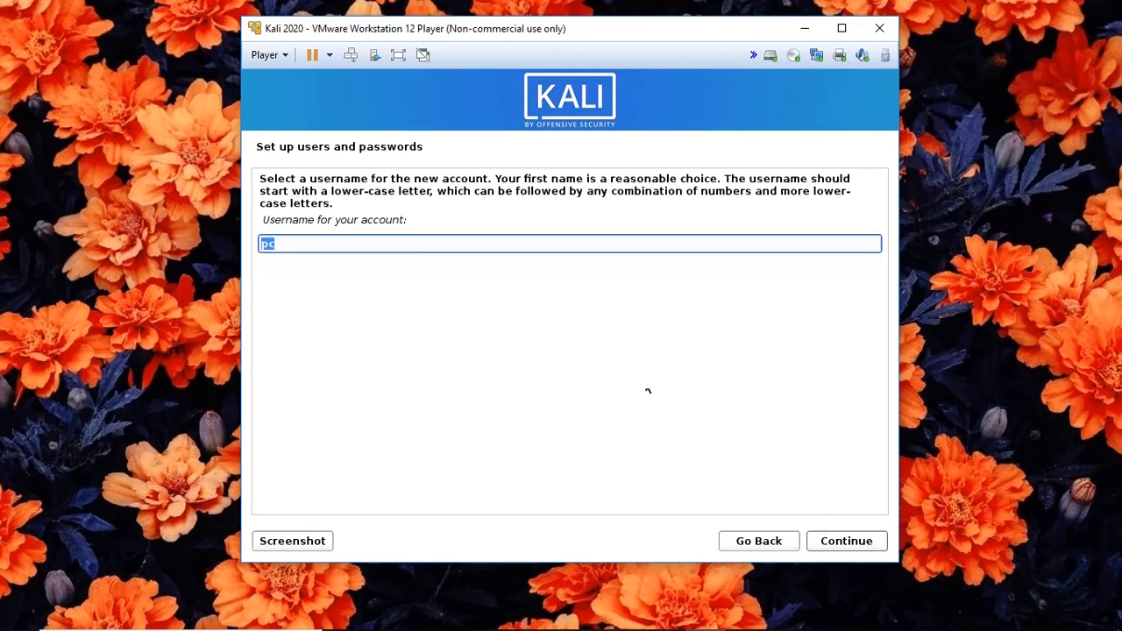
left_click(319, 242)
type("drills")
left_click(846, 545)
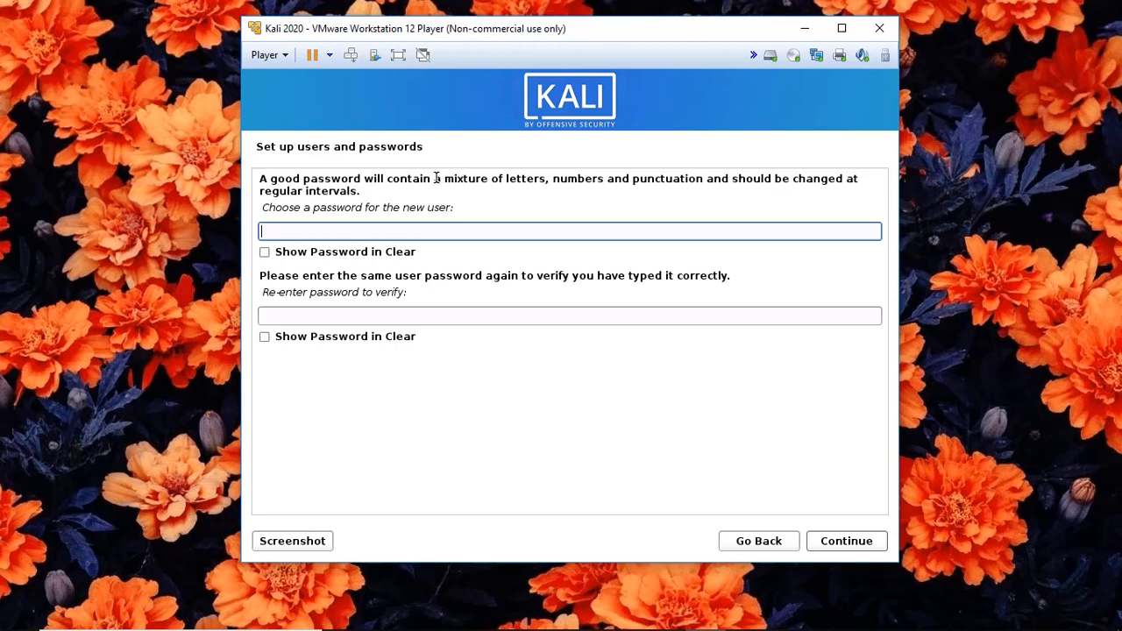
Enter and confirm the user's password, showing both fields in clear text to verify.
left_click_drag(435, 178, 706, 179)
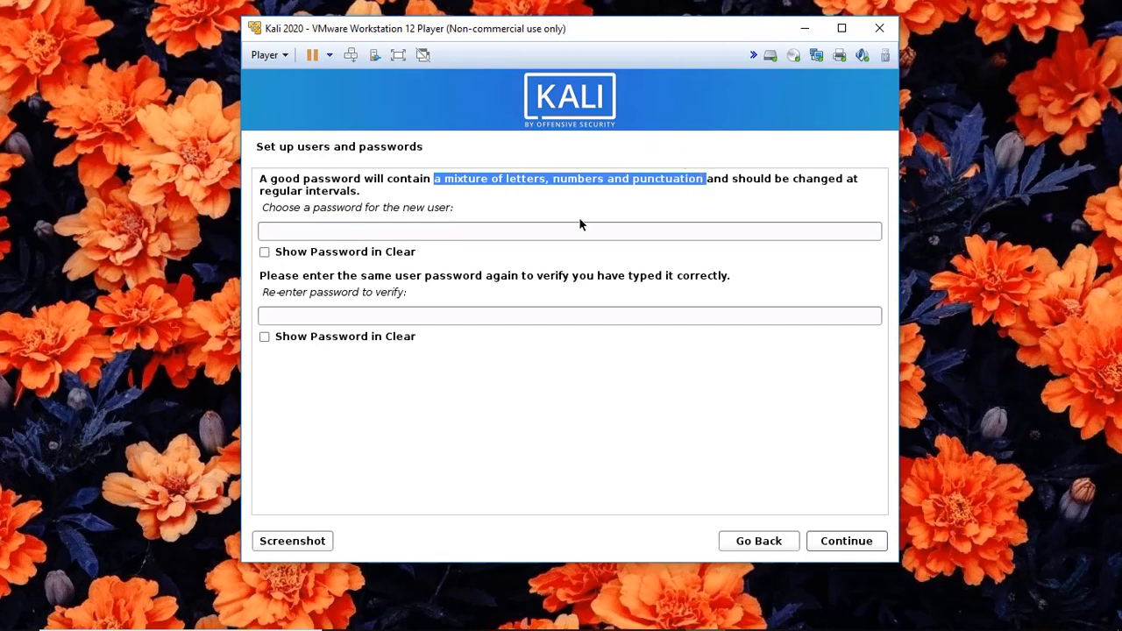
left_click(508, 228)
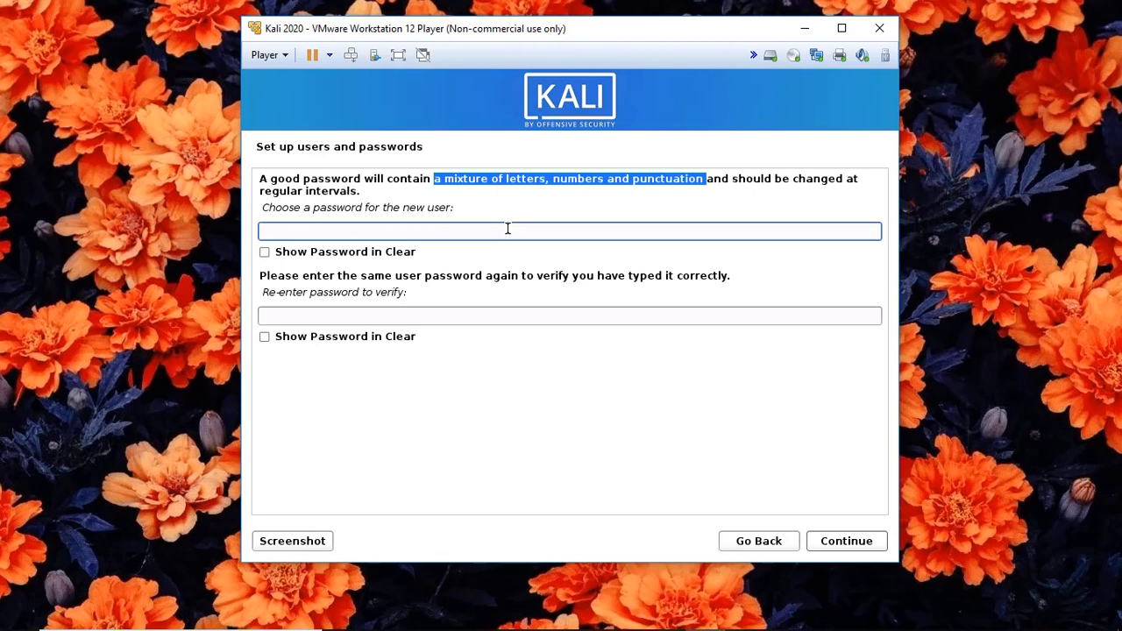
type("ka")
type("l")
left_click(496, 315)
type("PCDRILLS")
left_click(264, 336)
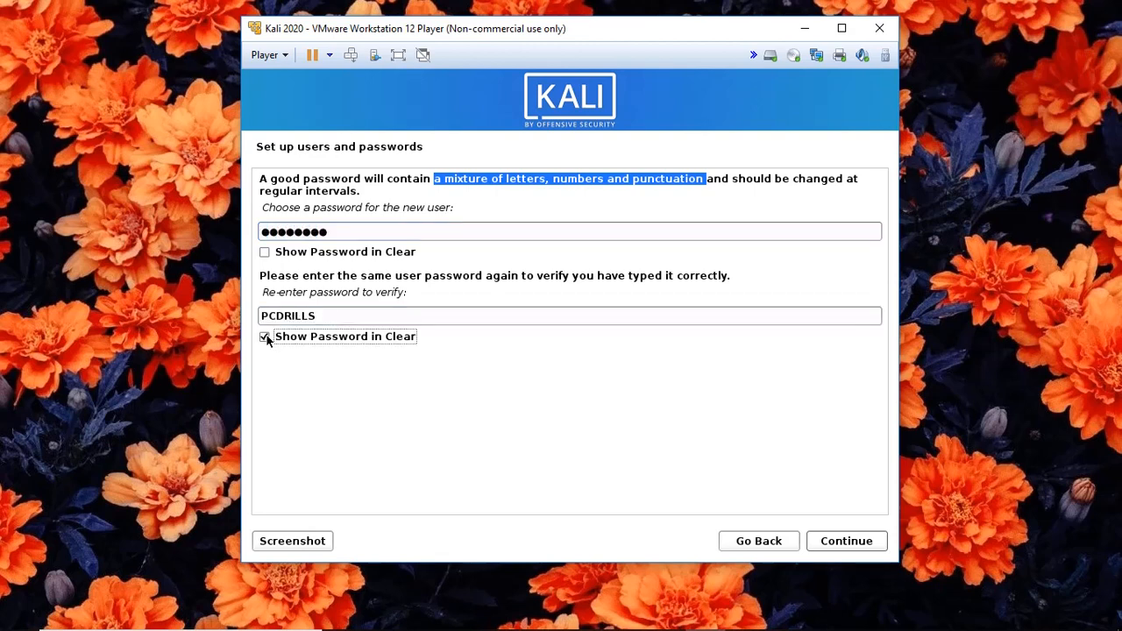
left_click(264, 253)
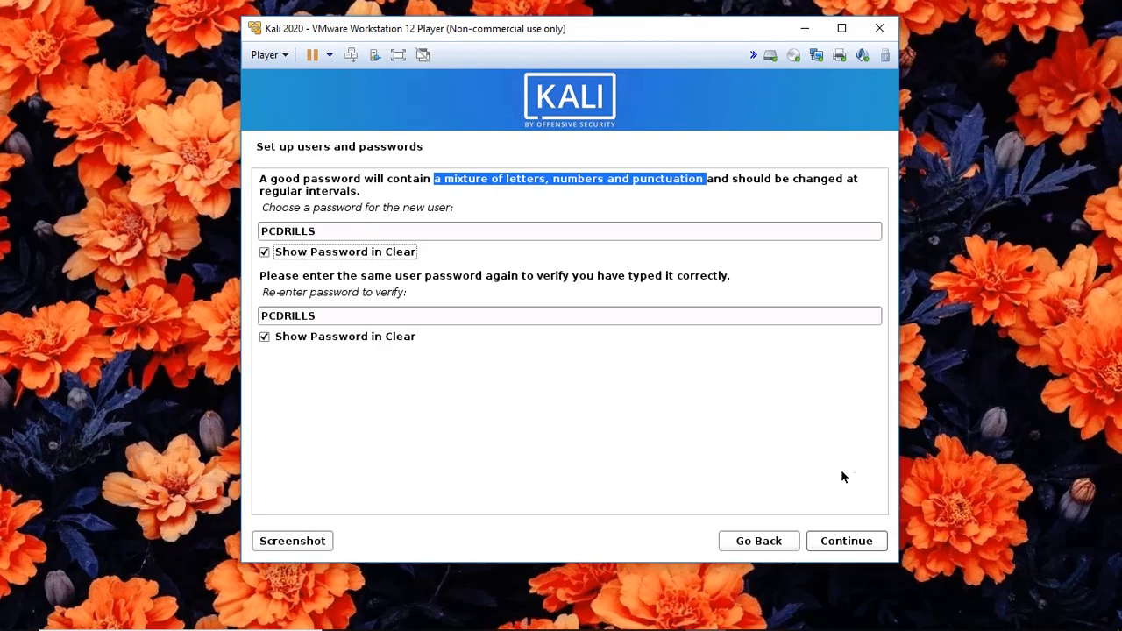
left_click(837, 543)
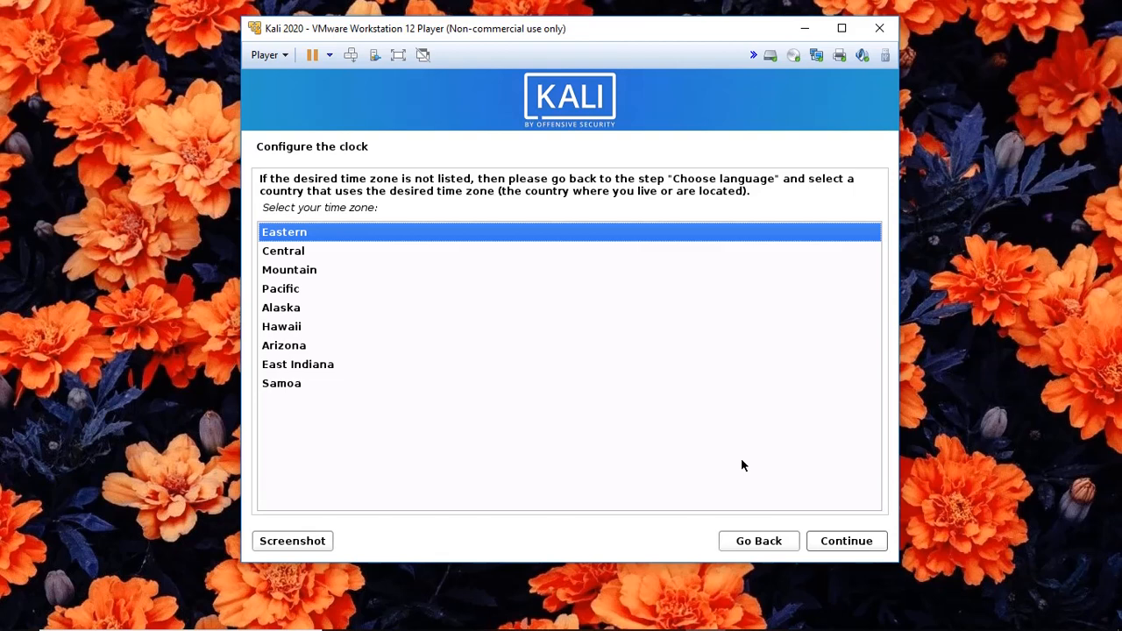
Keep Eastern as the time zone and continue to disk partitioning.
left_click(834, 542)
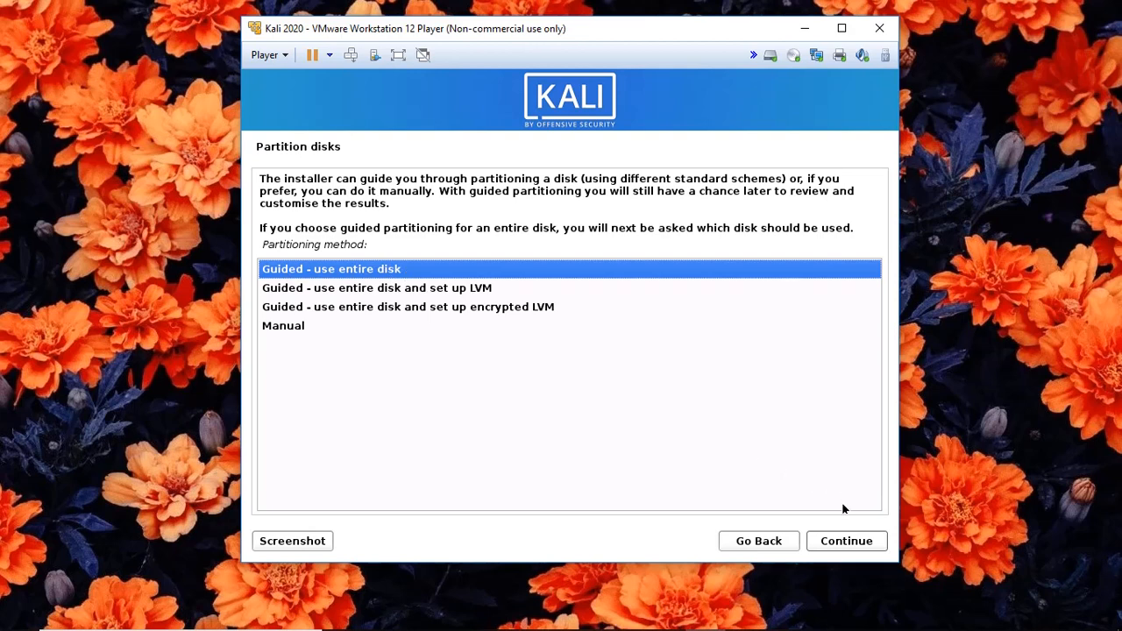
Partition the entire 21.5 GB SCSI disk with all files in one partition and write the changes.
left_click(847, 545)
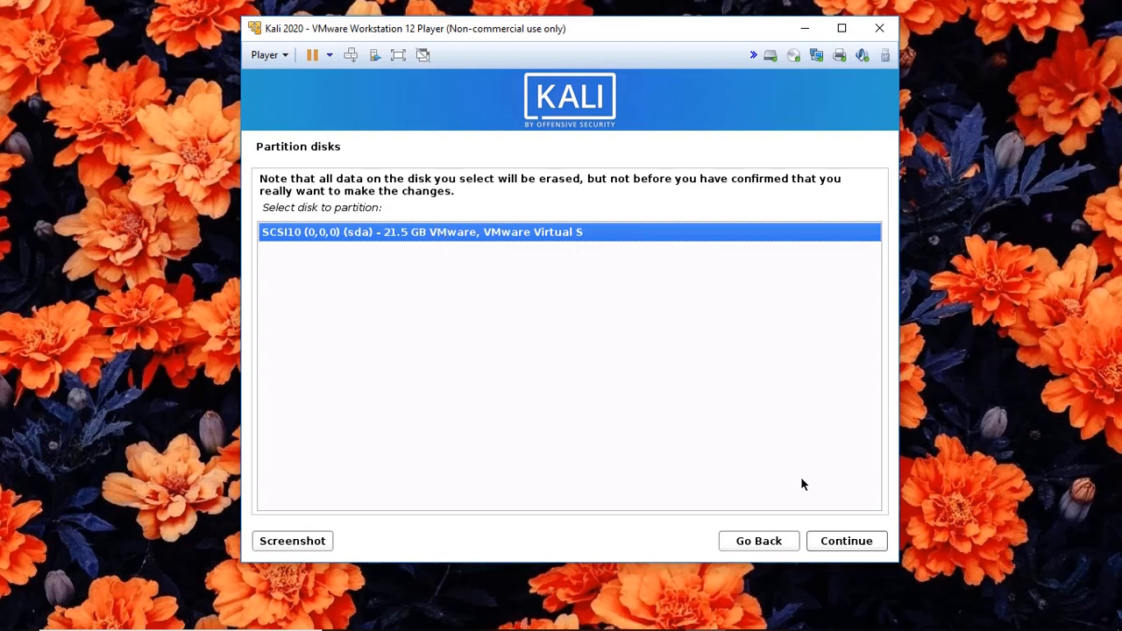
left_click(835, 541)
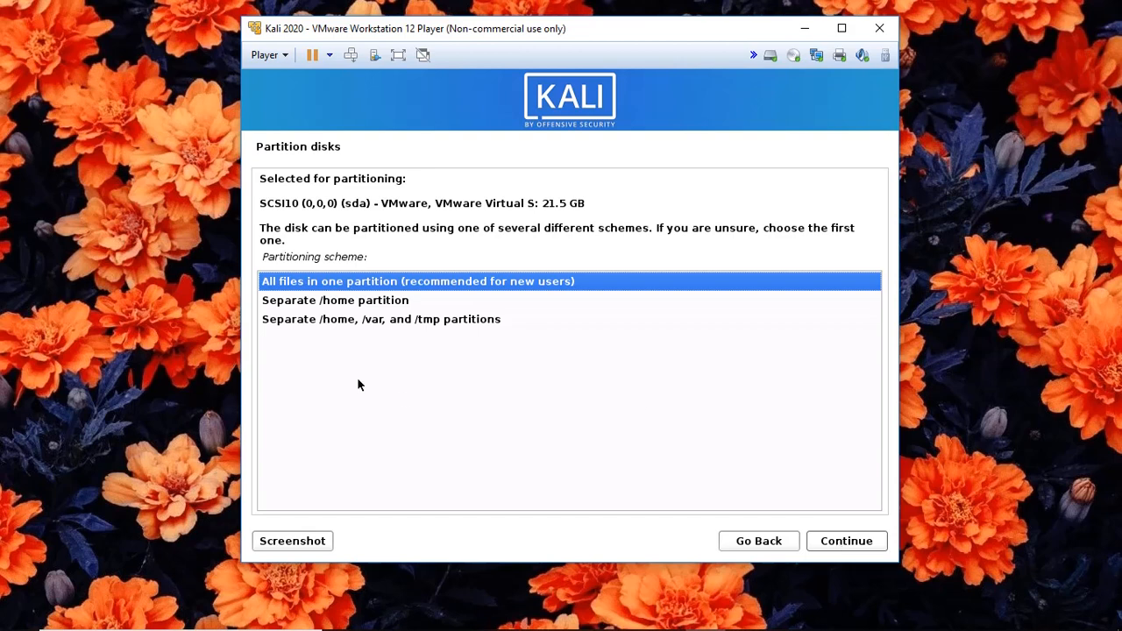
left_click(840, 544)
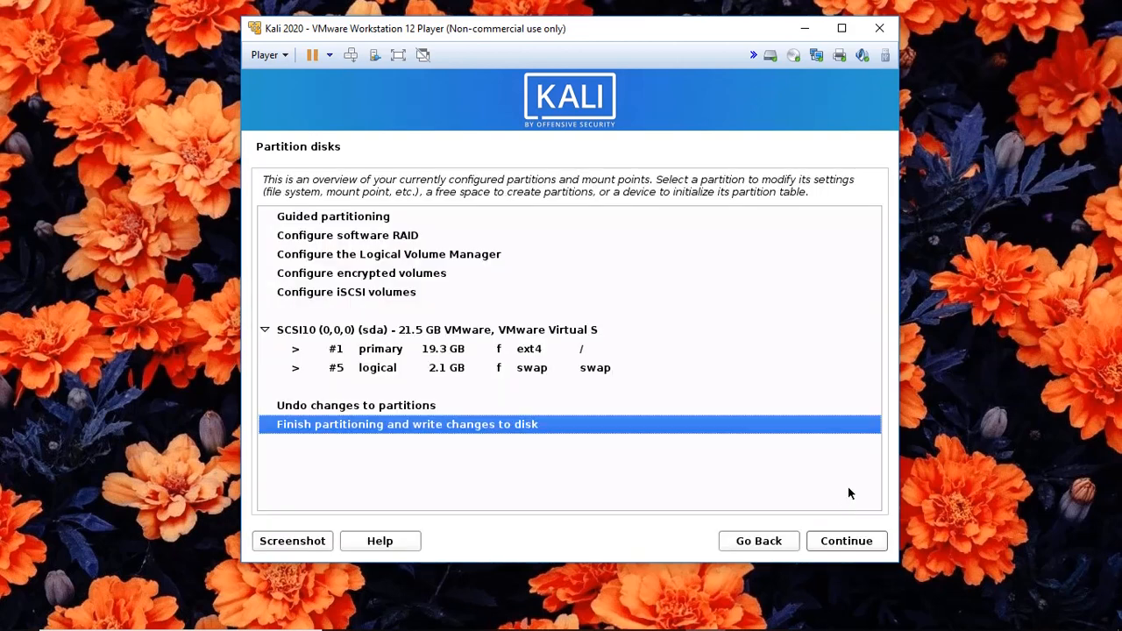
left_click(835, 544)
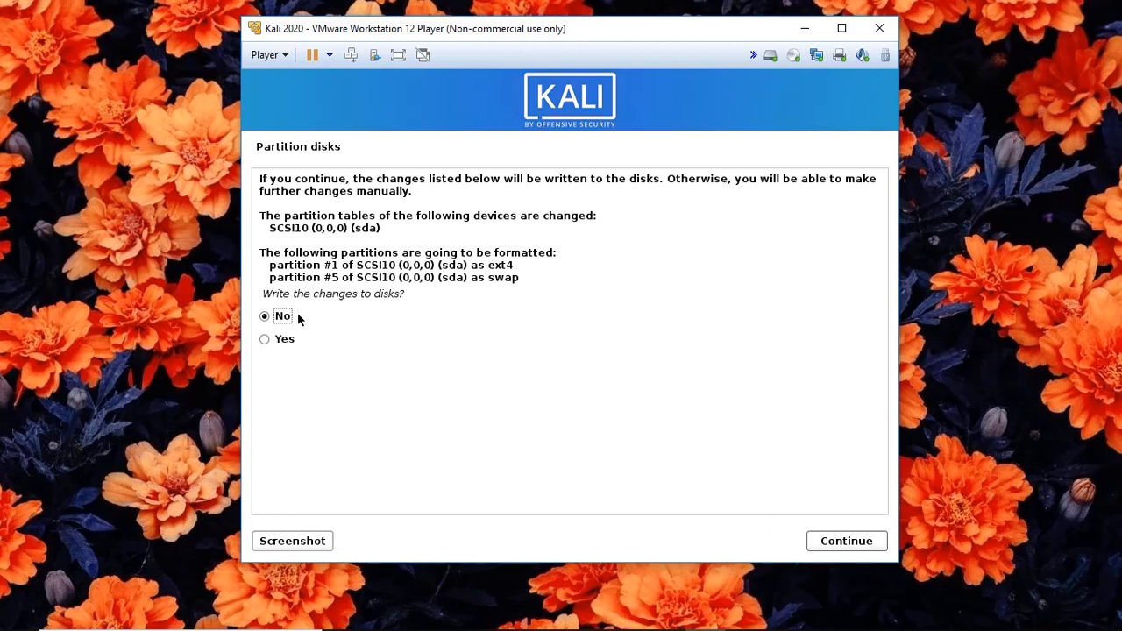
left_click(264, 341)
left_click(849, 543)
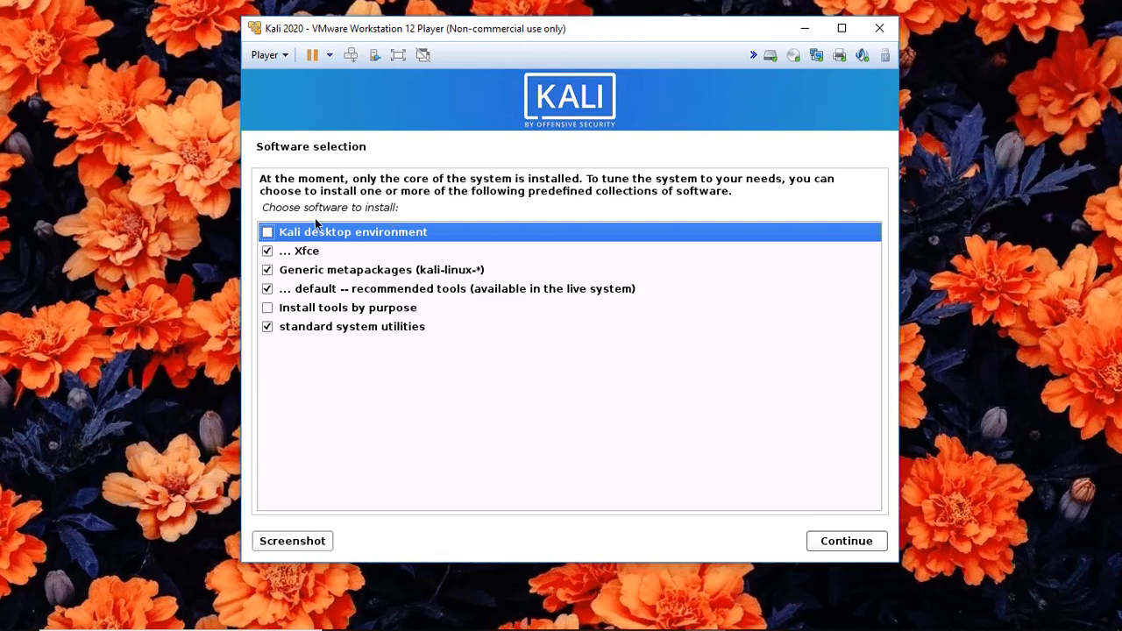
Add the Kali desktop environment, keep 'Install tools by purpose' unchecked, and begin installing the software.
left_click(267, 232)
left_click(268, 309)
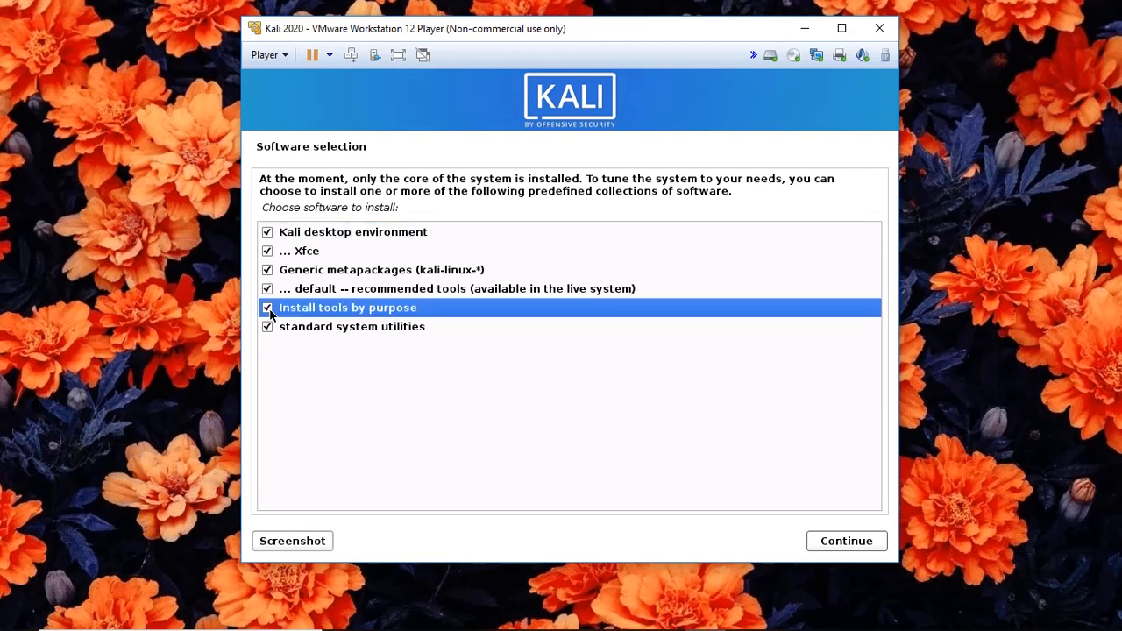
left_click(268, 309)
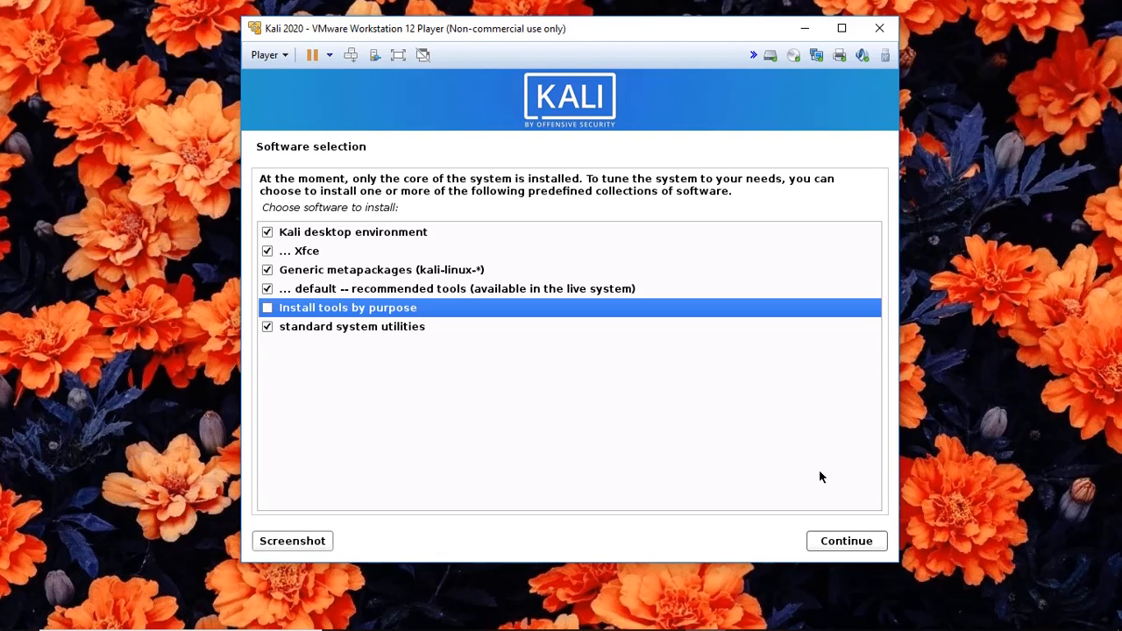
left_click(850, 542)
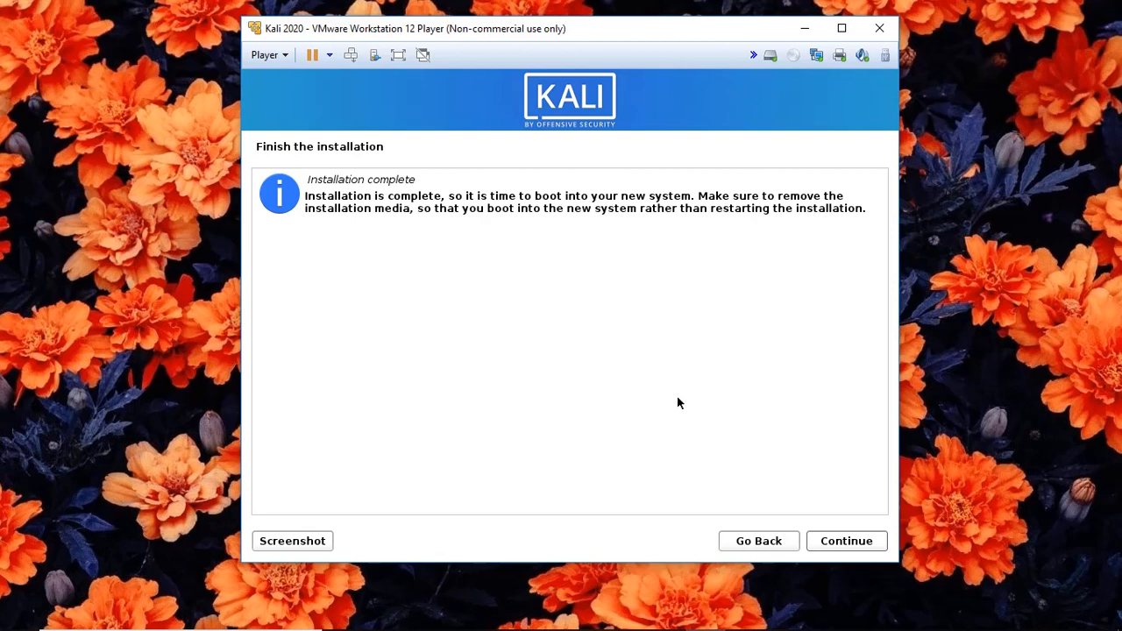
Confirm Installation complete so the guest reboots to the GRUB menu.
left_click(839, 542)
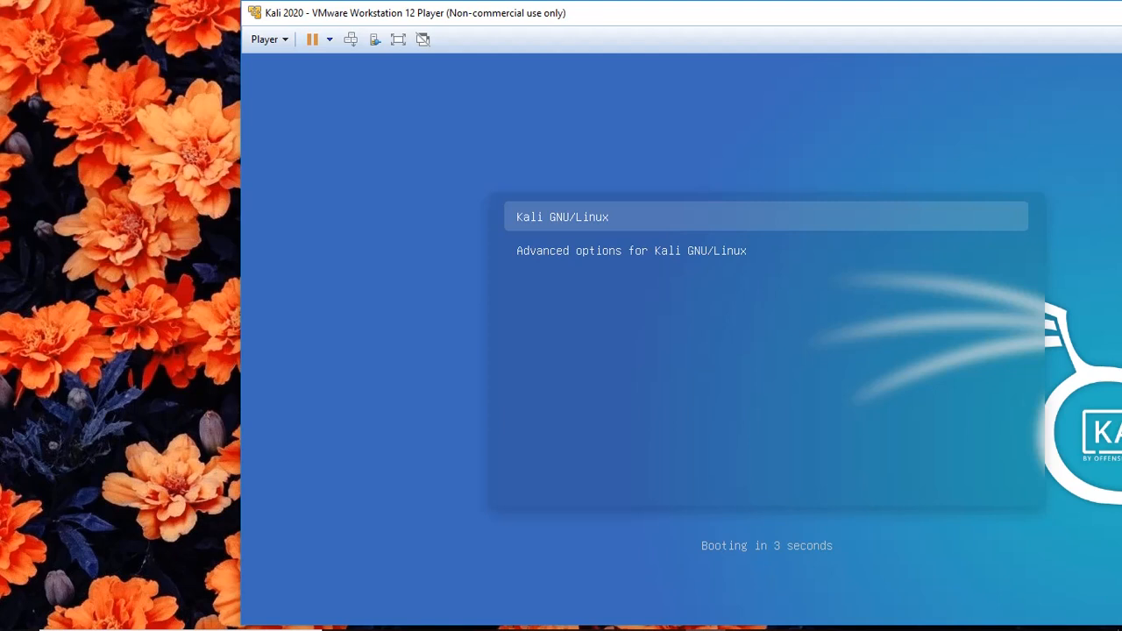
Halt the GRUB countdown and boot Kali GNU/Linux to the login screen.
key("Down")
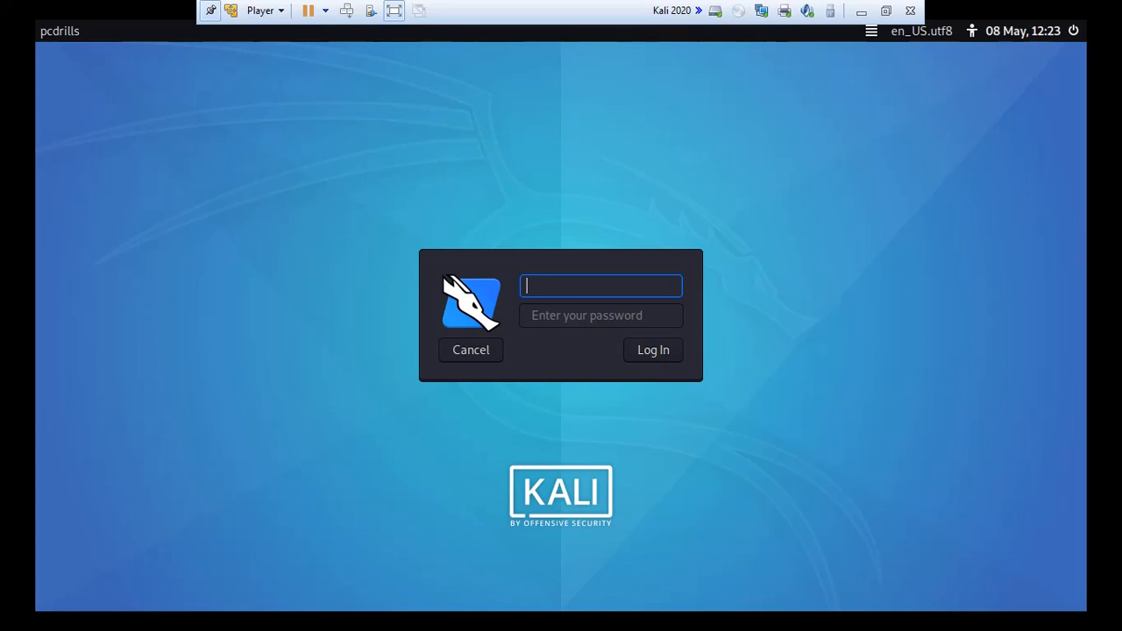
Log in to the Kali desktop with the user's username and password, correcting a username typo.
type("pcdrilss")
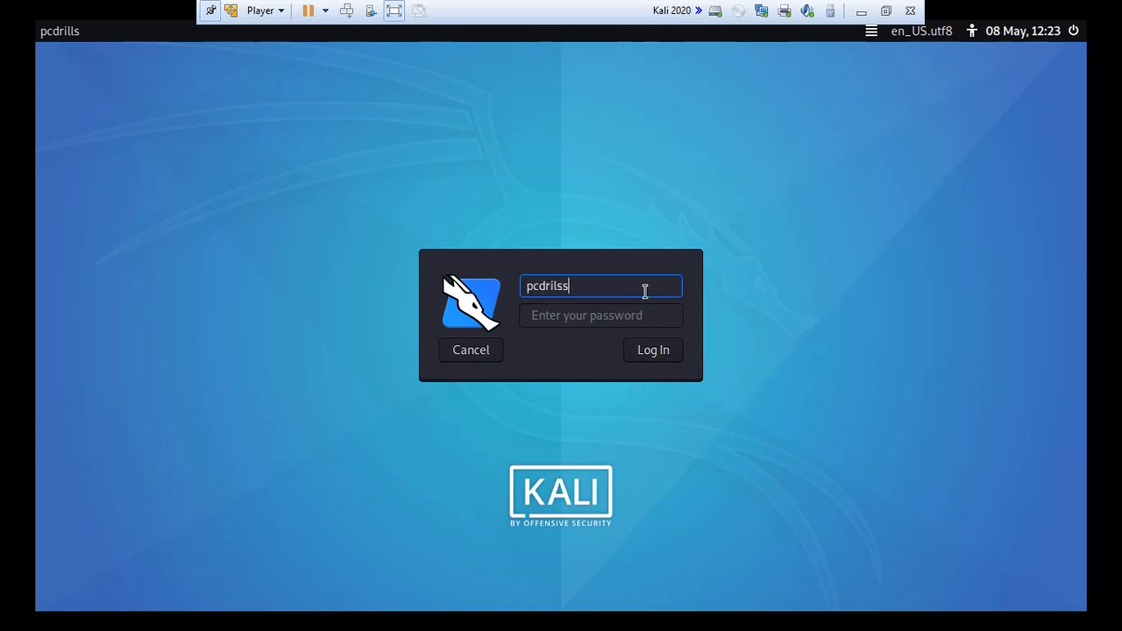
key("BackSpace")
key("BackSpace")
type("ls")
left_click(648, 317)
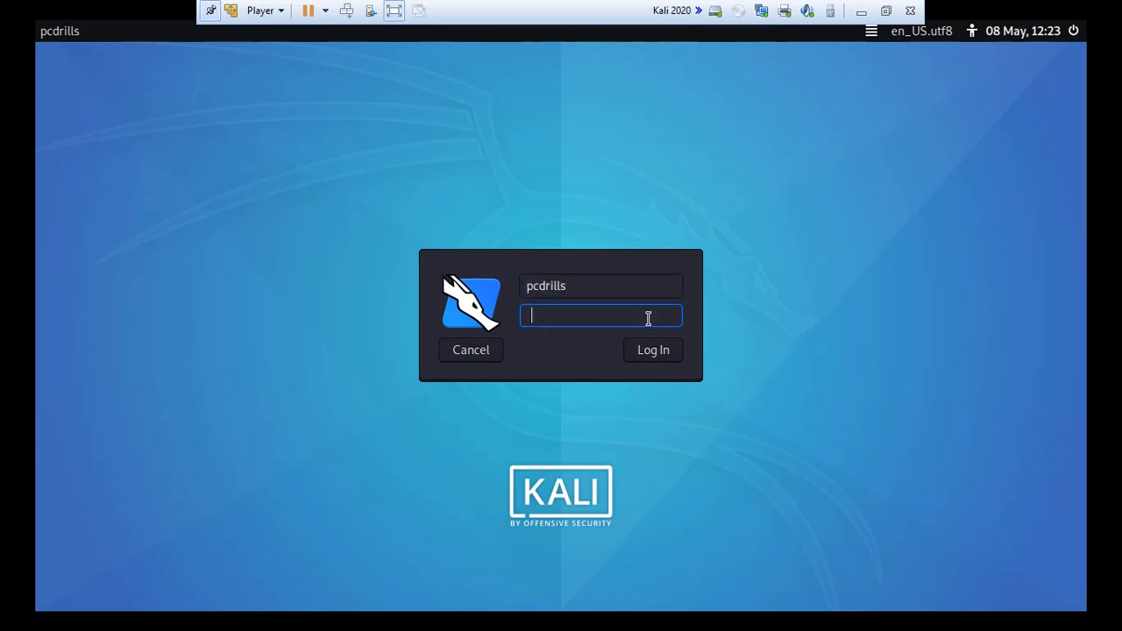
type("••••••••")
left_click(664, 352)
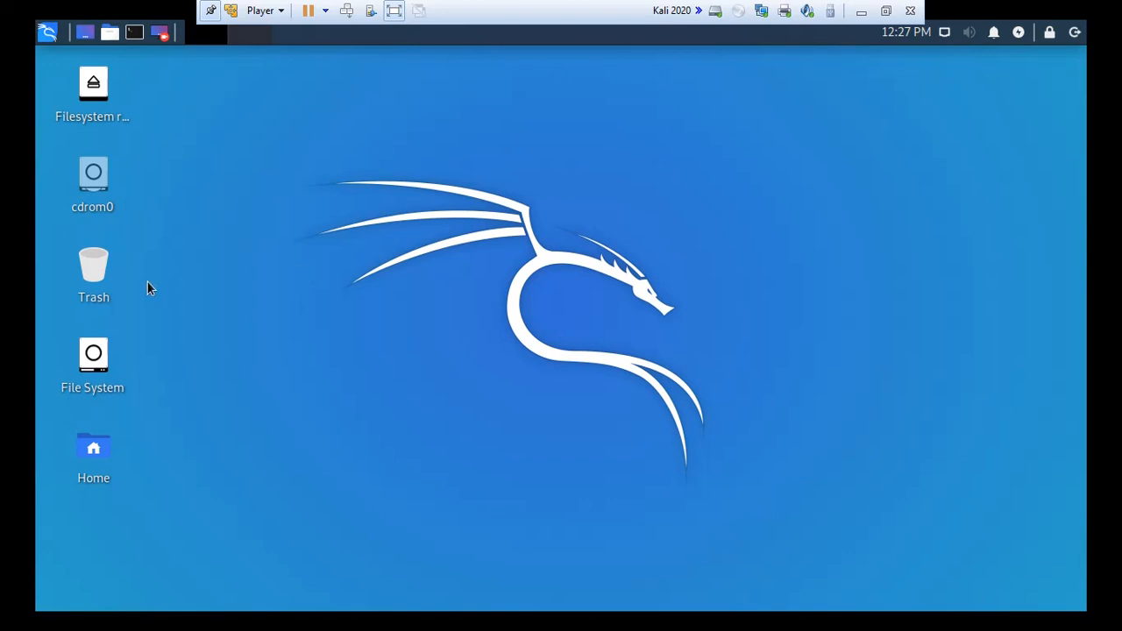
Launch a terminal from the Kali top panel once the desktop has loaded.
left_click(134, 35)
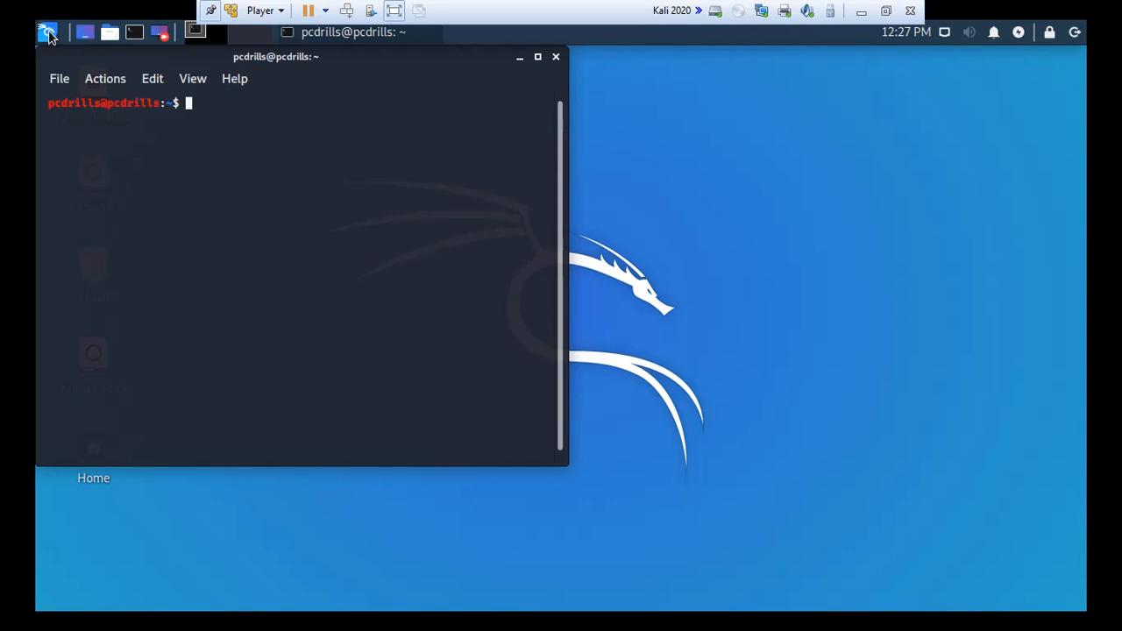
Drag the terminal window to the centre of the Kali desktop.
left_click(48, 35)
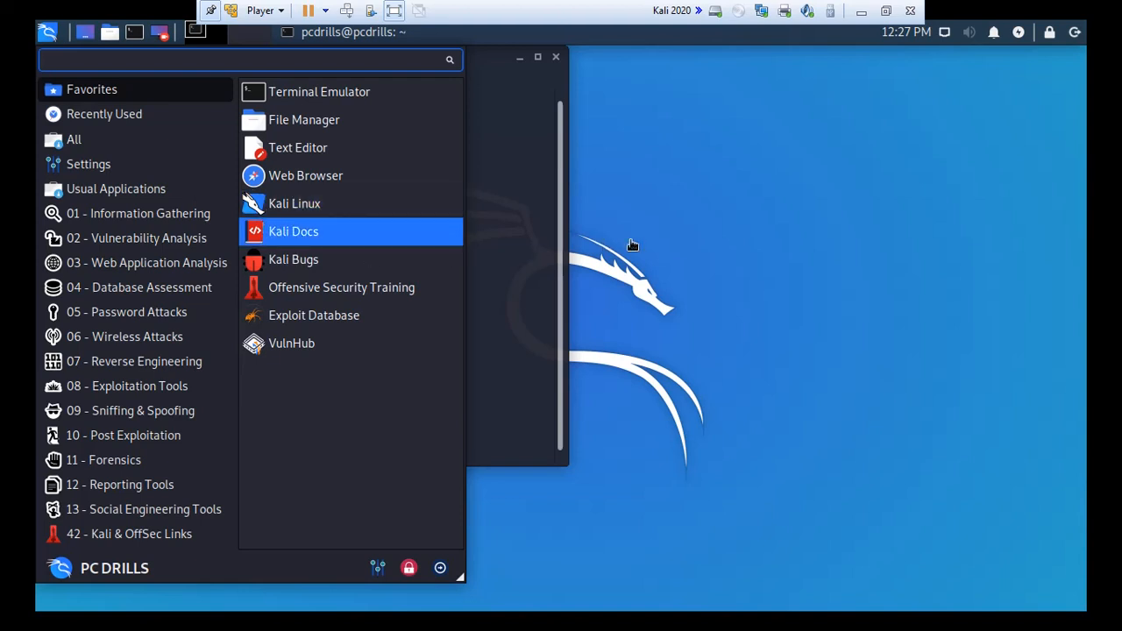
left_click(632, 246)
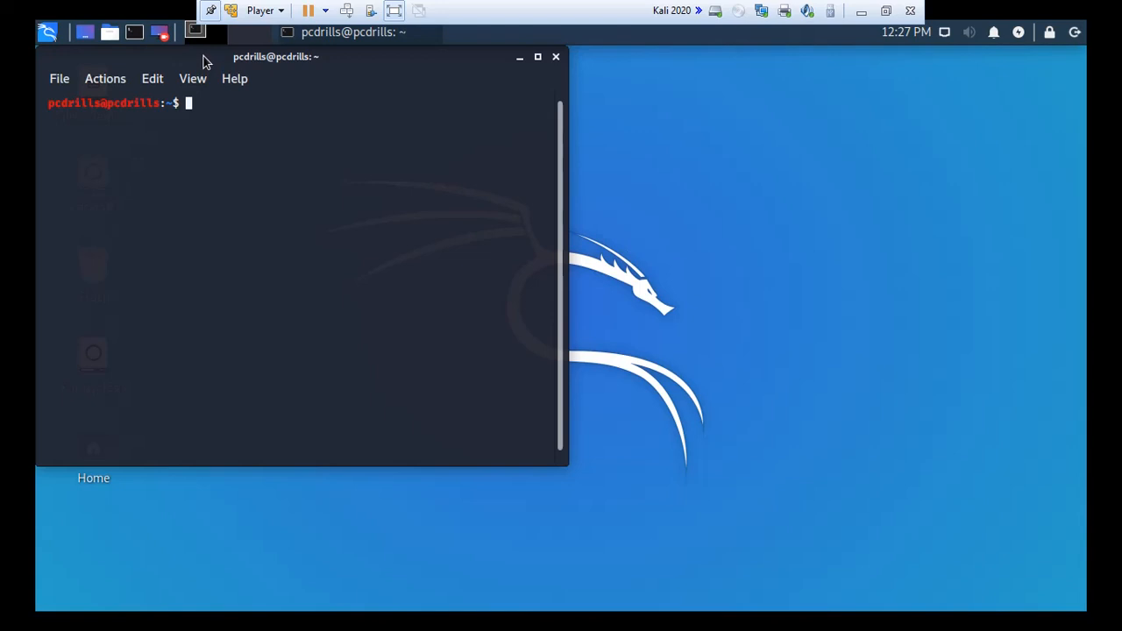
left_click_drag(203, 58, 608, 147)
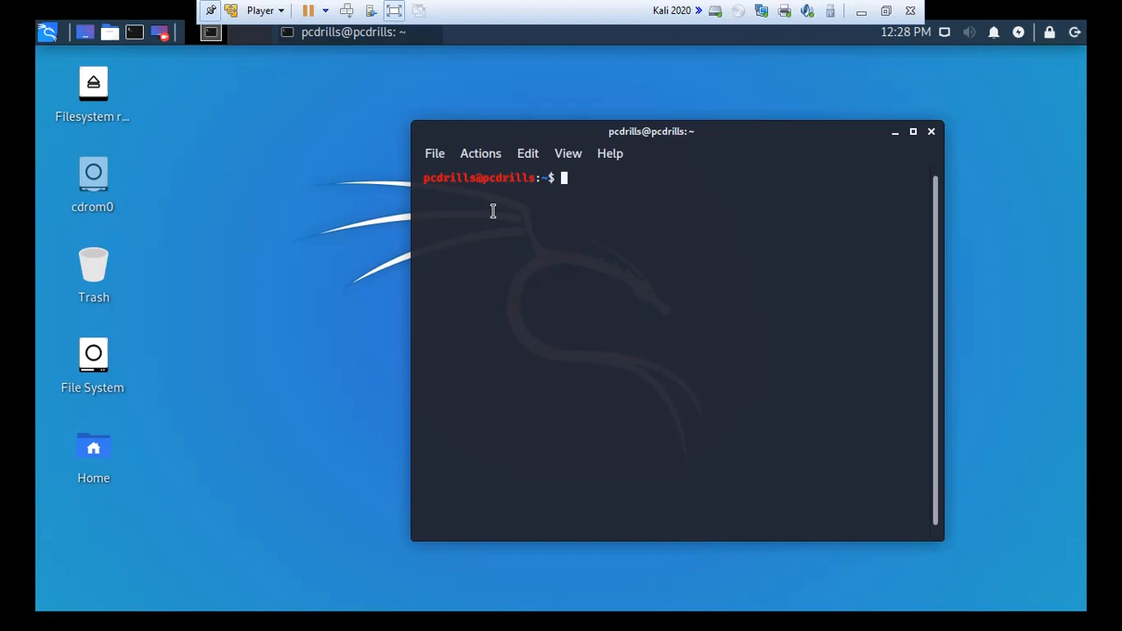
Run 'ping google.com' and stop it with Ctrl+C after 6 replies, 0% packet loss.
type("ping google.com")
key("Return")
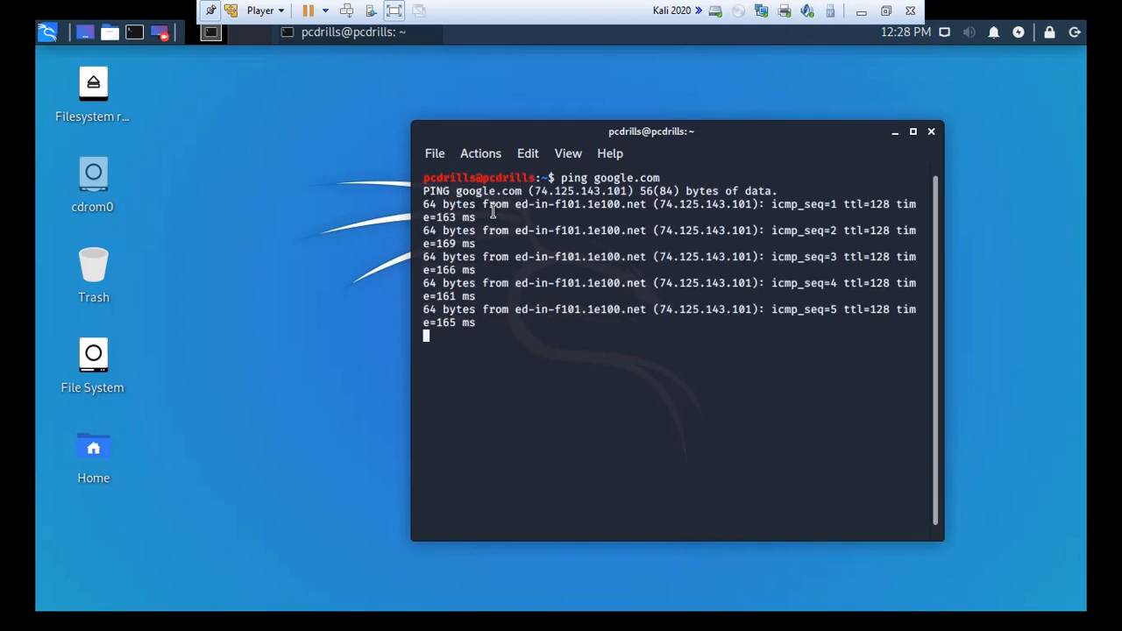
key("ctrl+c")
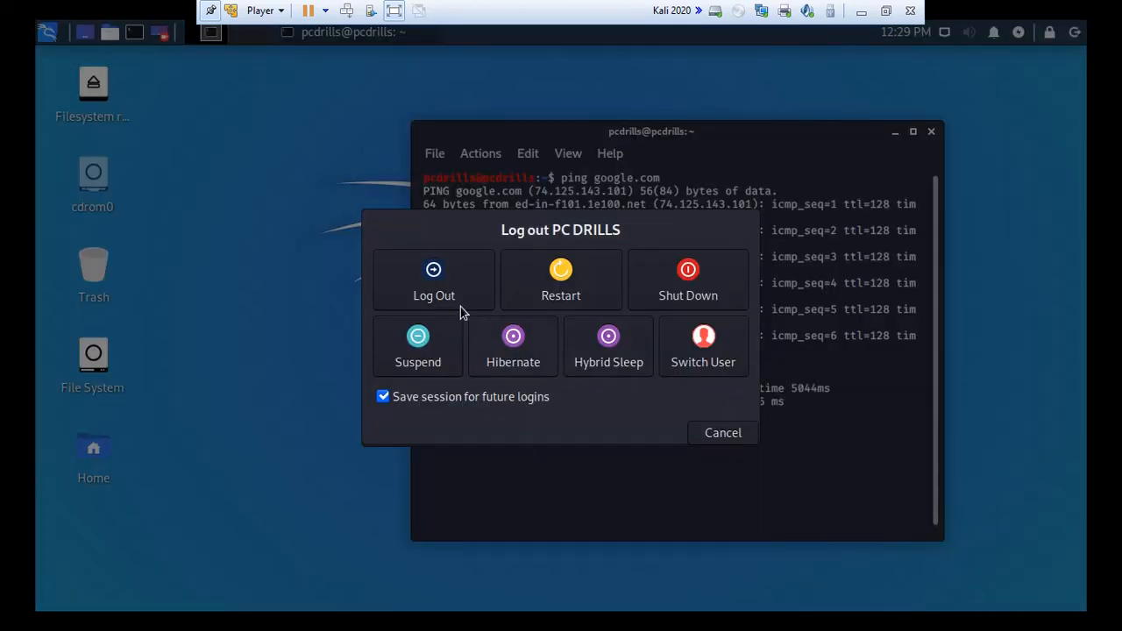
Choose Shut Down in the Kali Log out dialog to power off the guest.
left_click(721, 275)
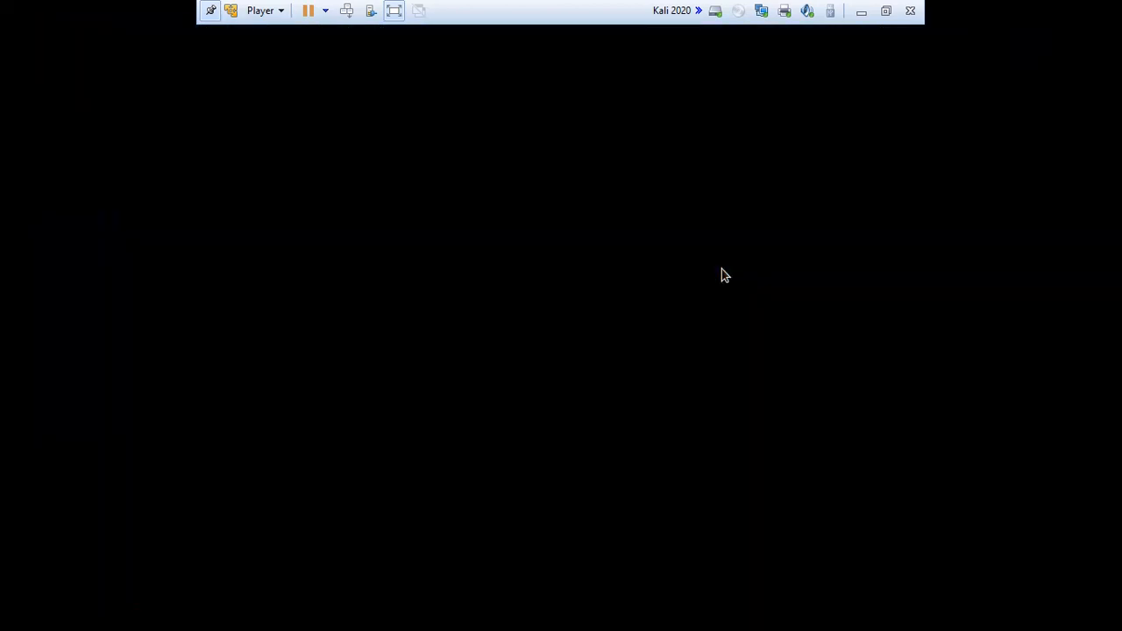